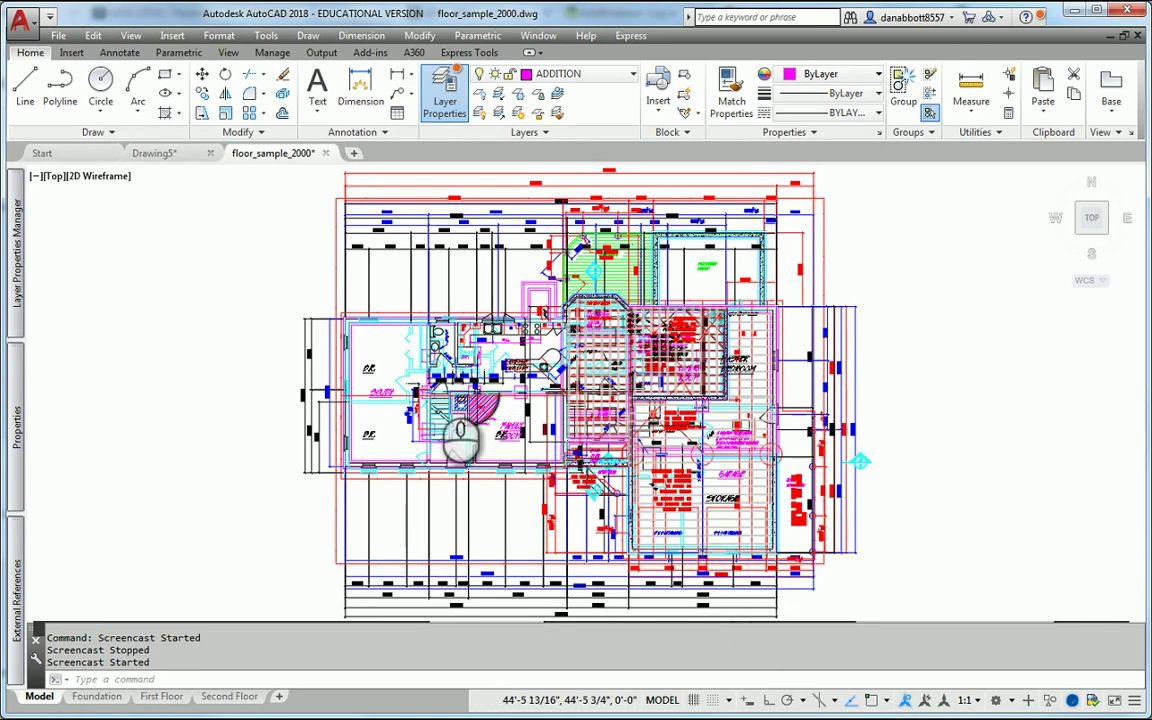
mouse_move(14, 280)
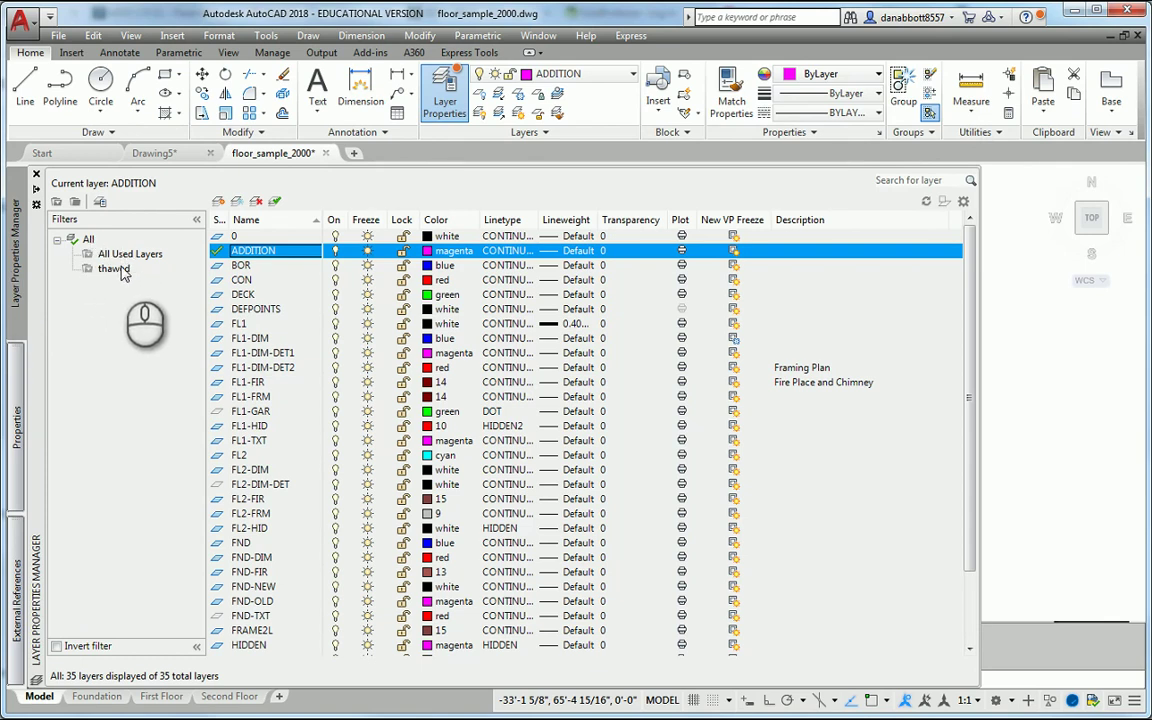
left_click(88, 239)
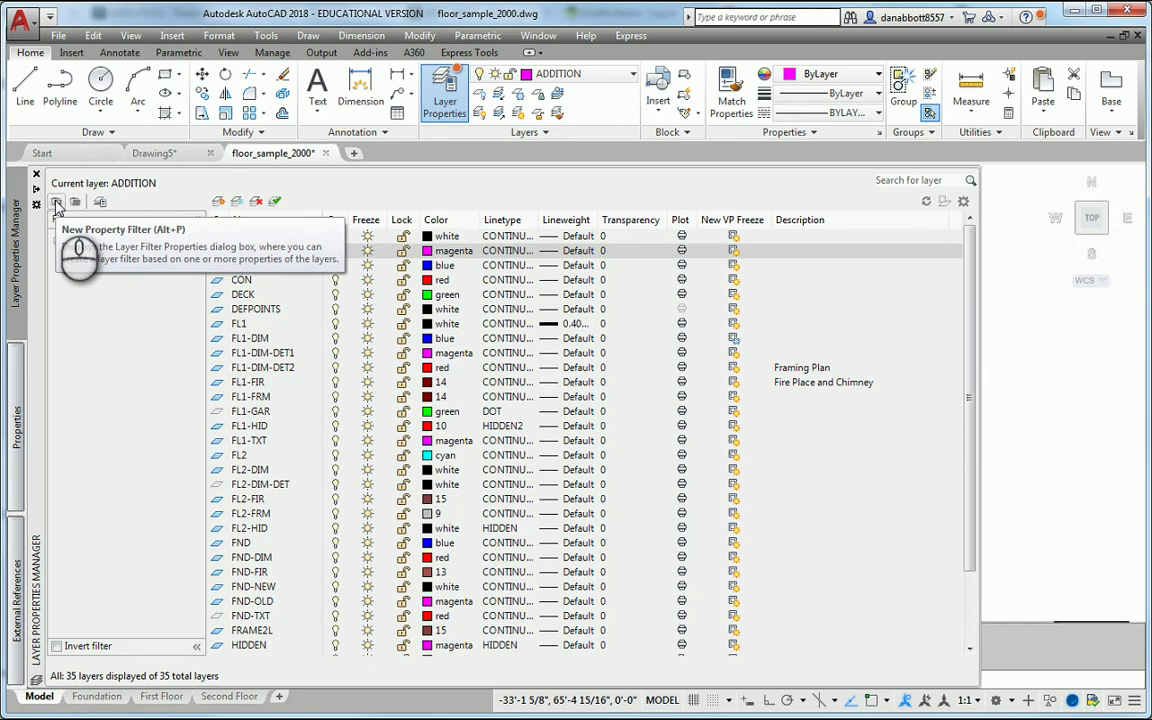
Step: Create a property filter FL1 with name pattern FL1* listing the nine first-floor layers
left_click(57, 202)
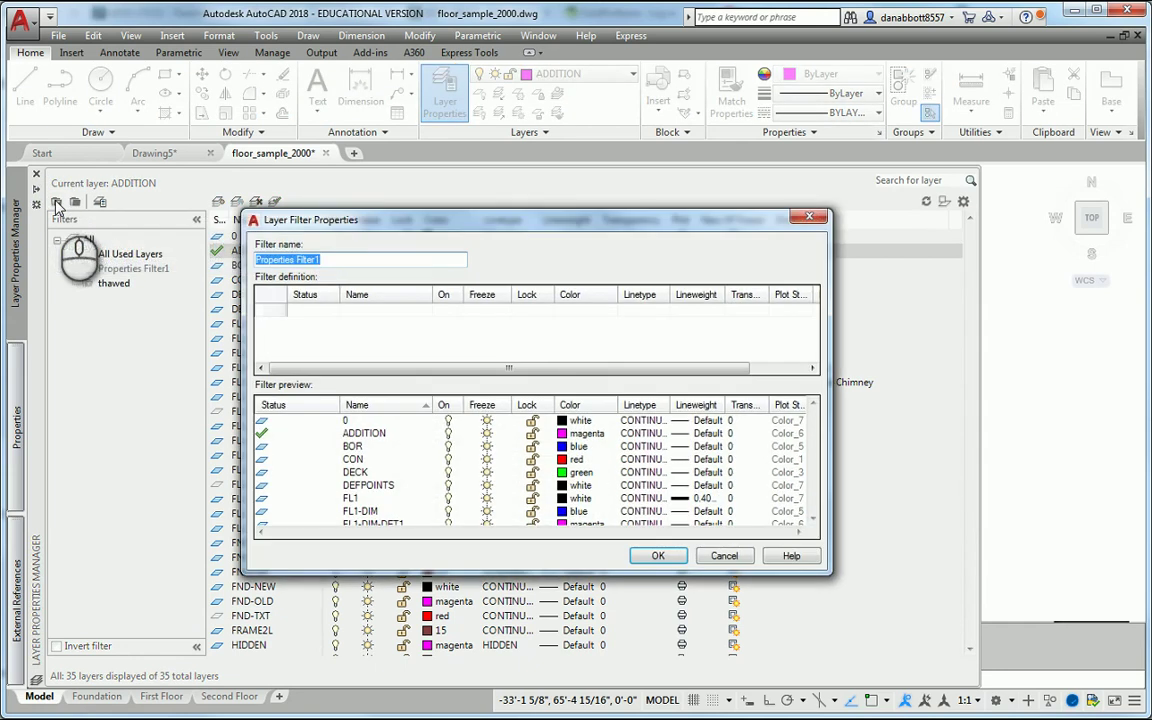
type("fl")
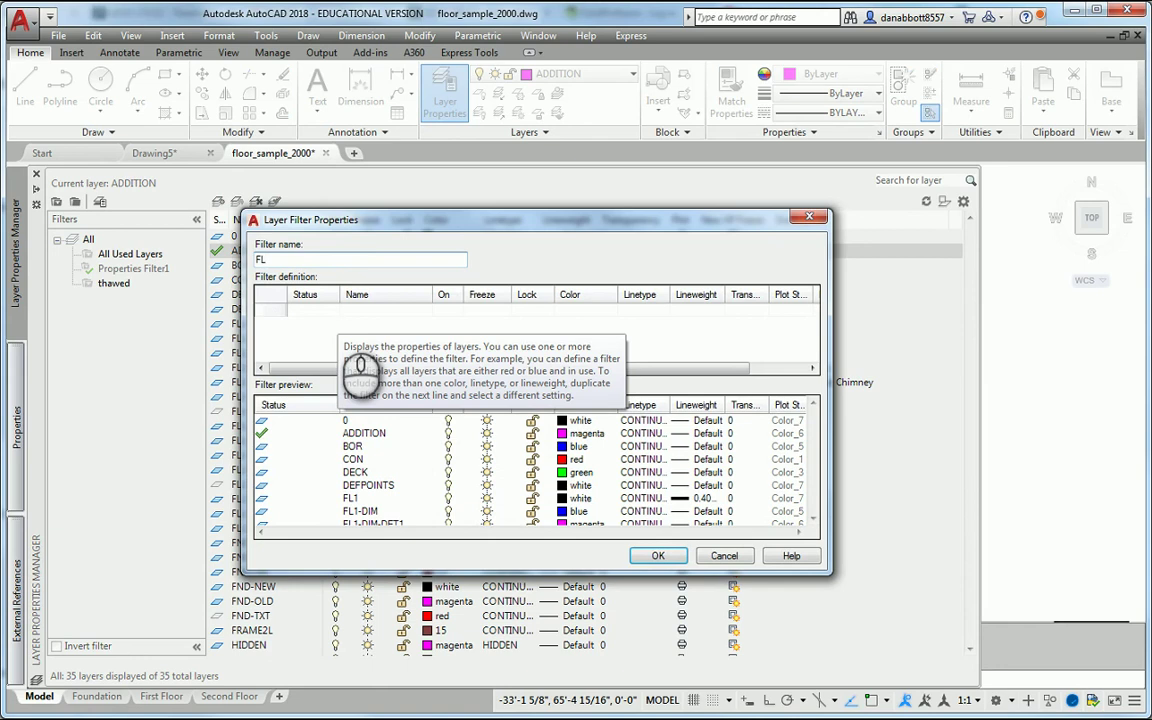
left_click(376, 312)
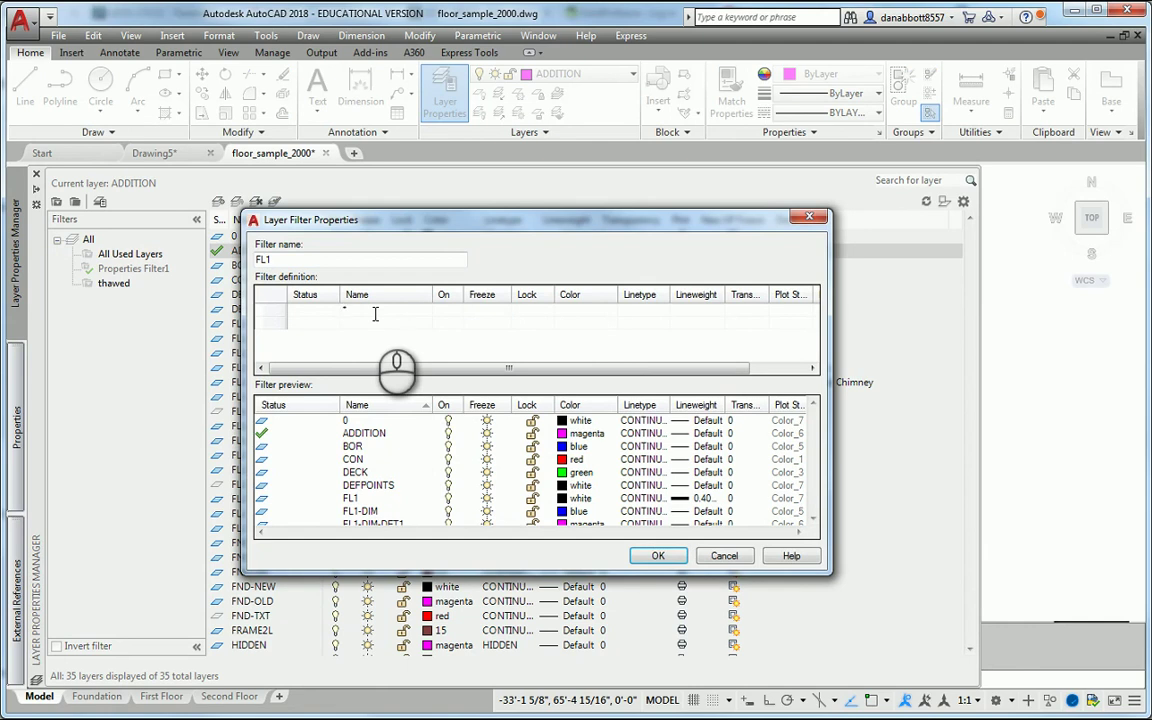
type("FL1")
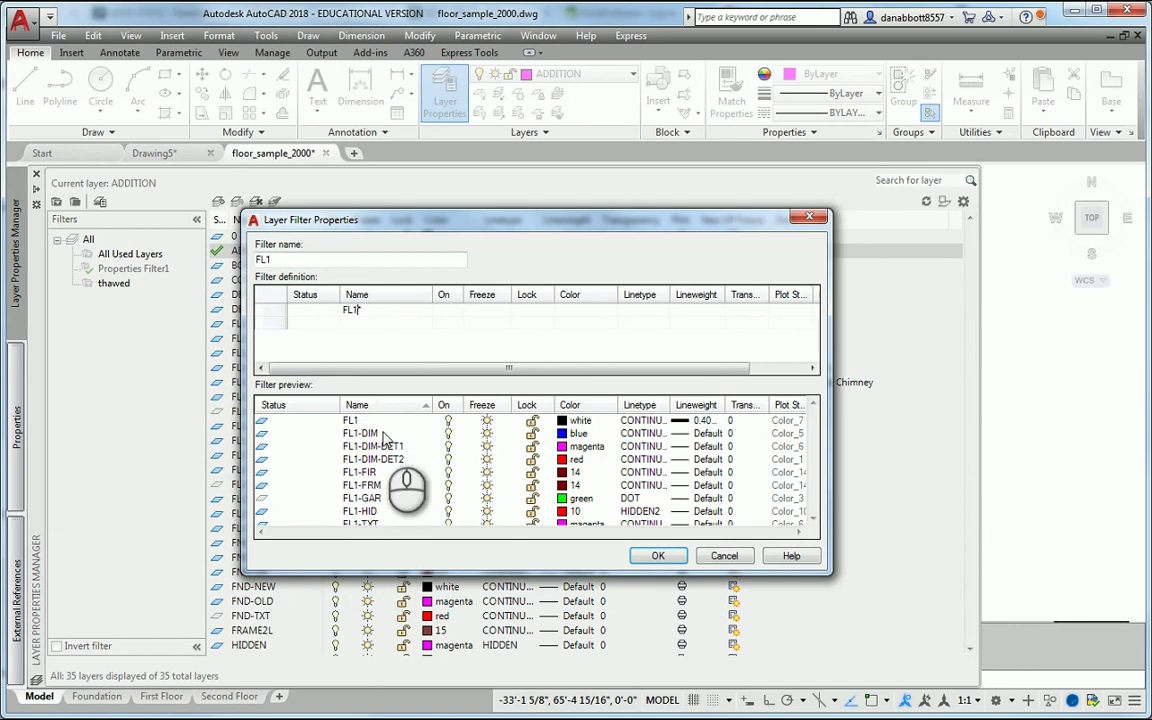
left_click(659, 558)
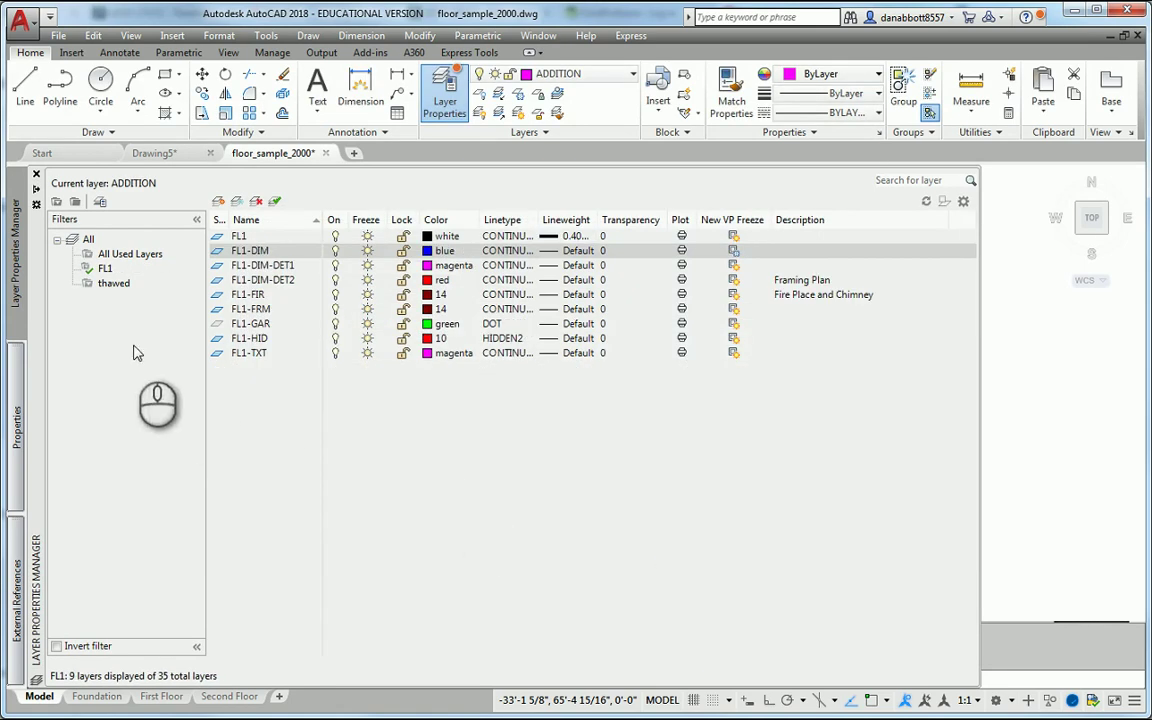
Step: Create a property filter FL2 with name pattern FL2* for the second-floor layers
left_click(59, 204)
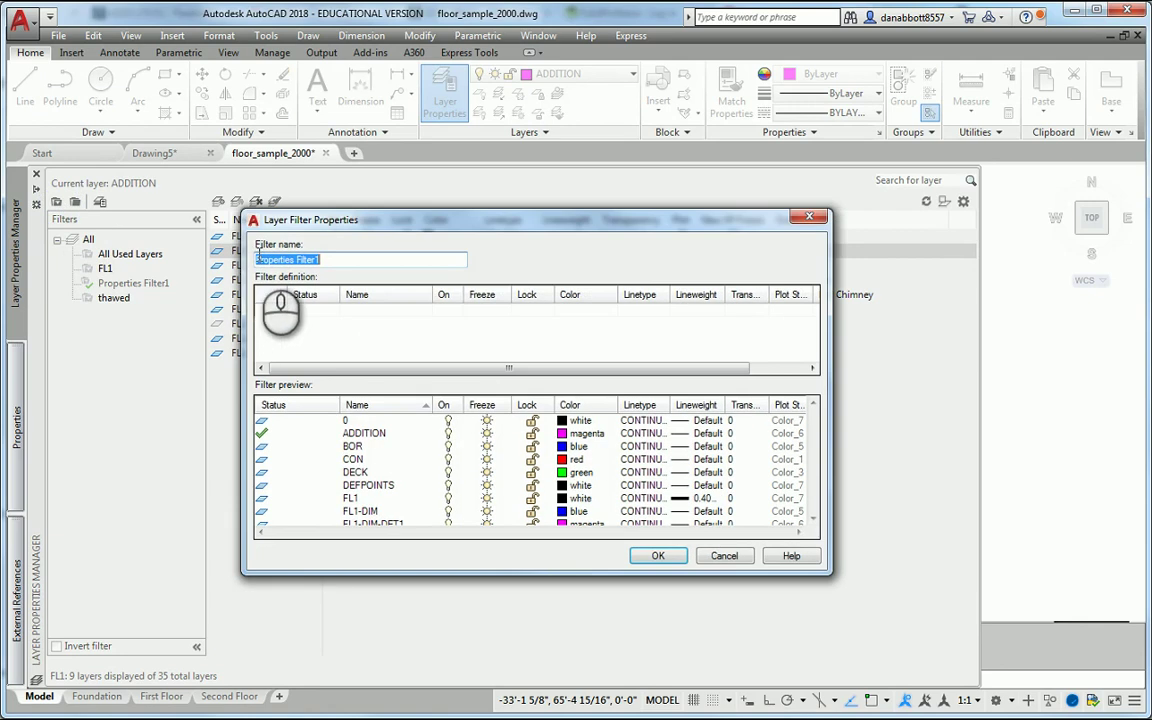
type("FL2")
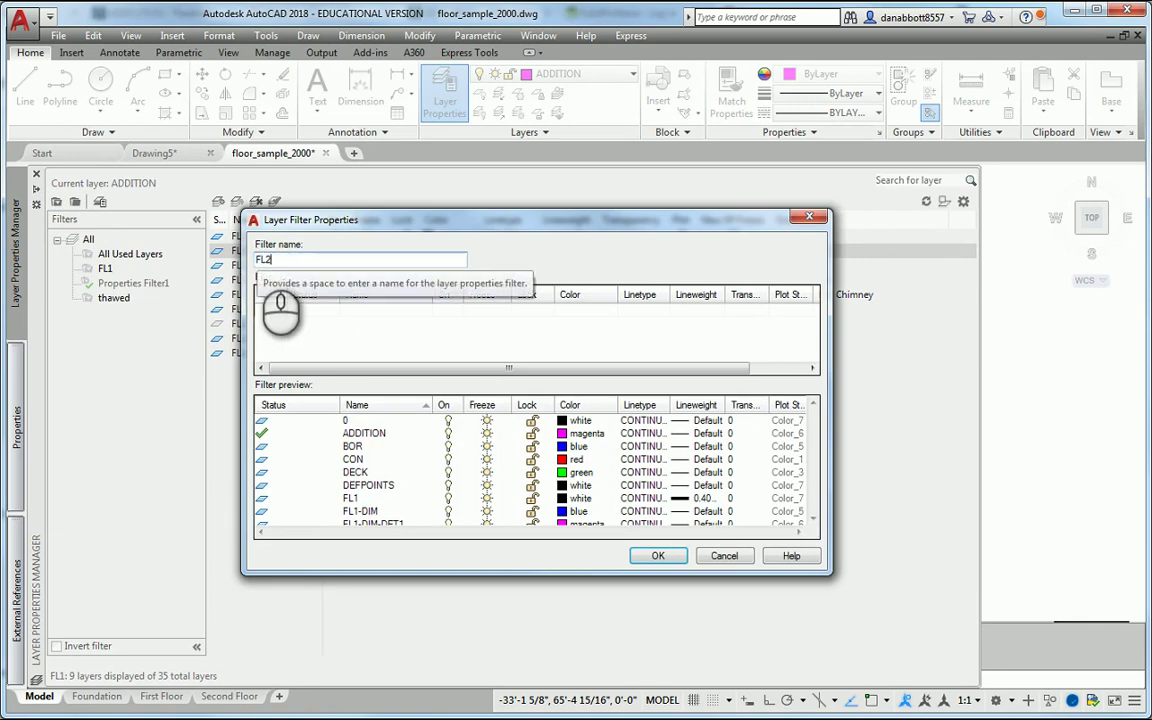
left_click(367, 315)
type("FL2*")
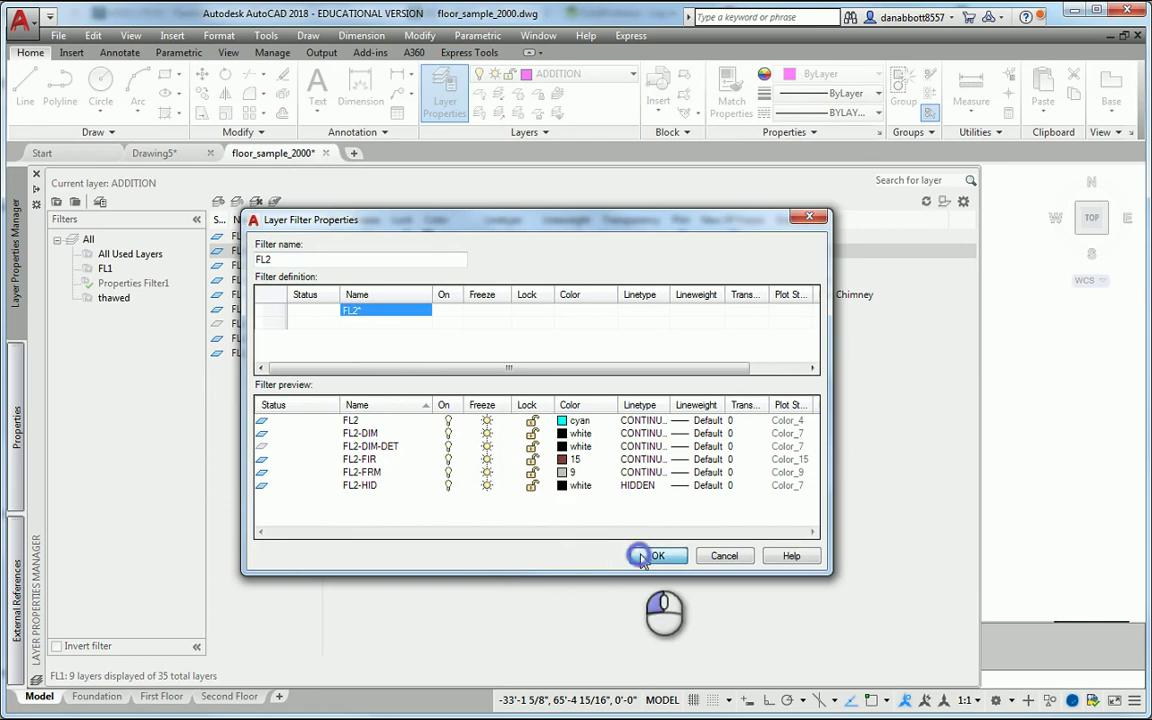
left_click(658, 555)
Step: Create a third property filter FND for the foundation layers
left_click(56, 201)
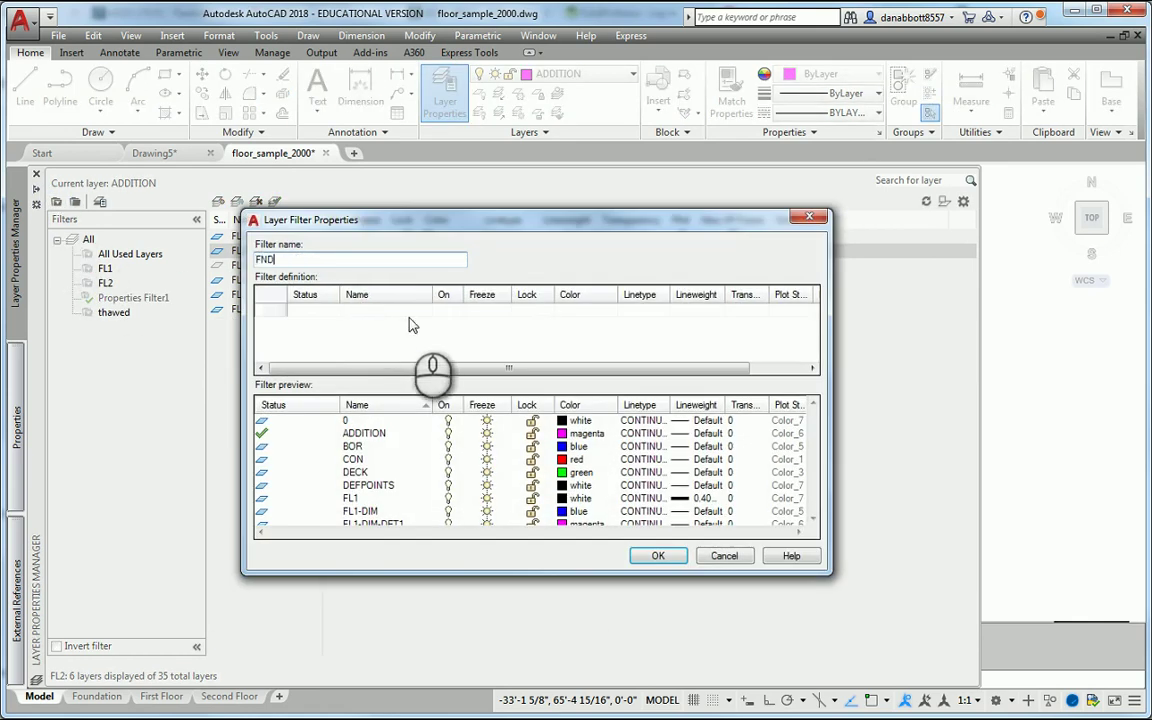
type("FN*")
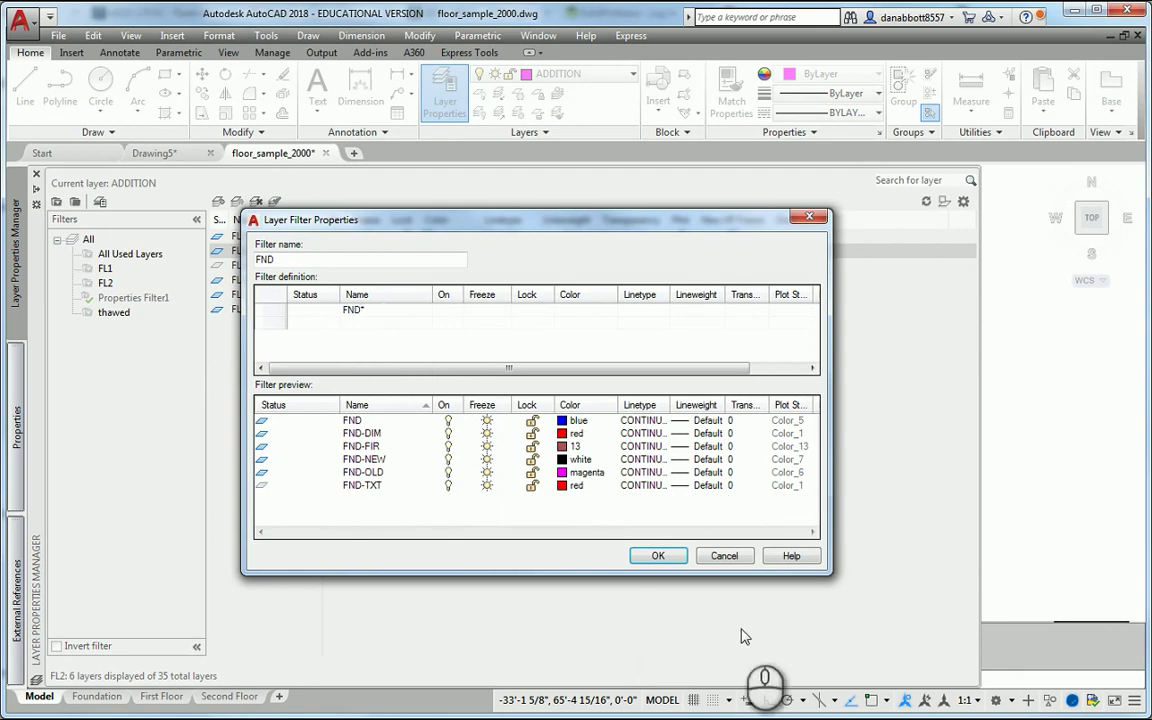
left_click(660, 556)
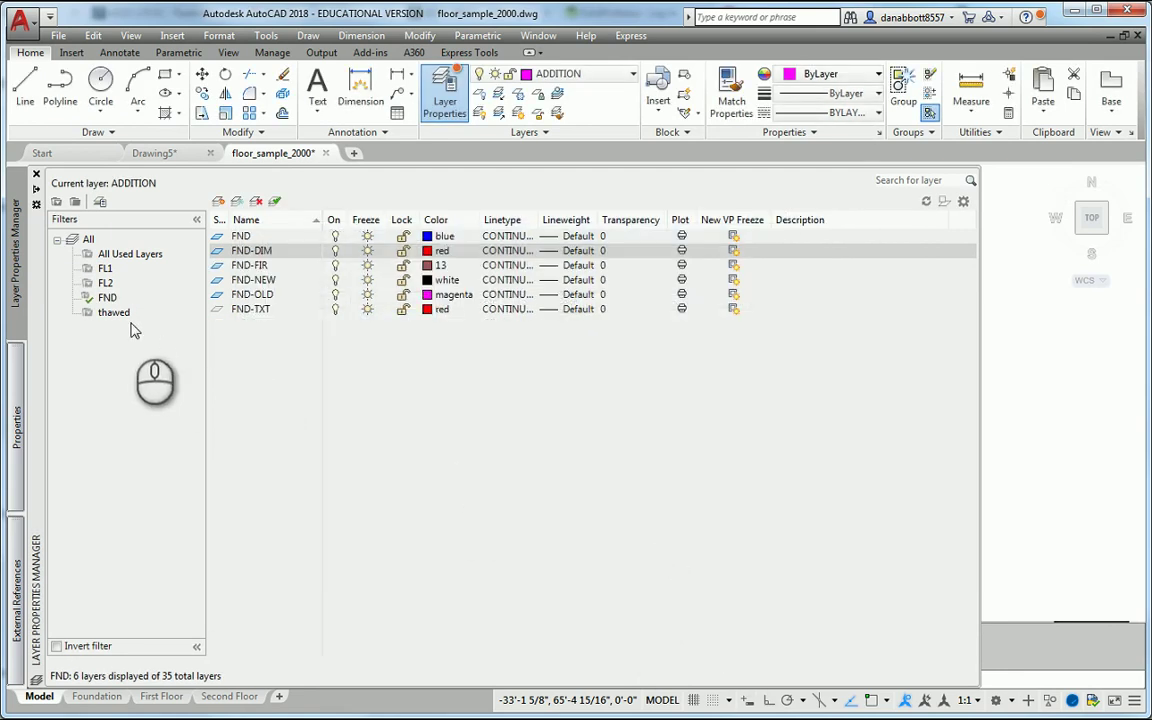
Step: Check the layer lists of the FL1, FL2 and FND filters in turn
left_click(105, 268)
left_click(106, 285)
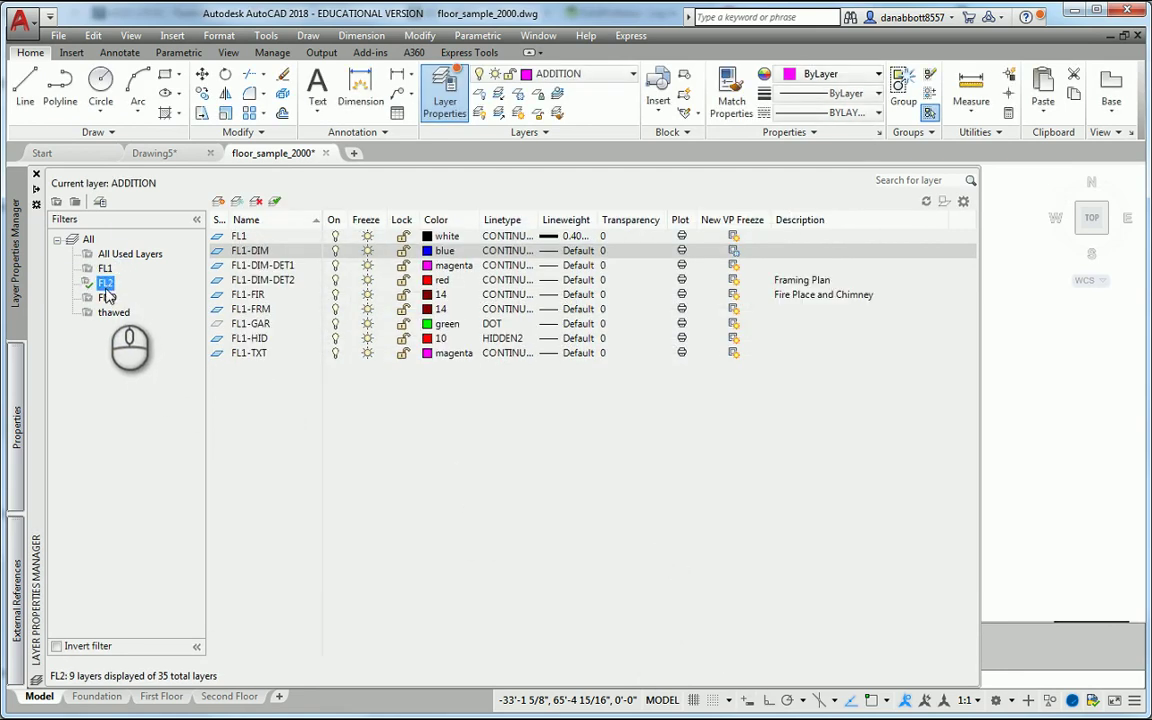
left_click(105, 298)
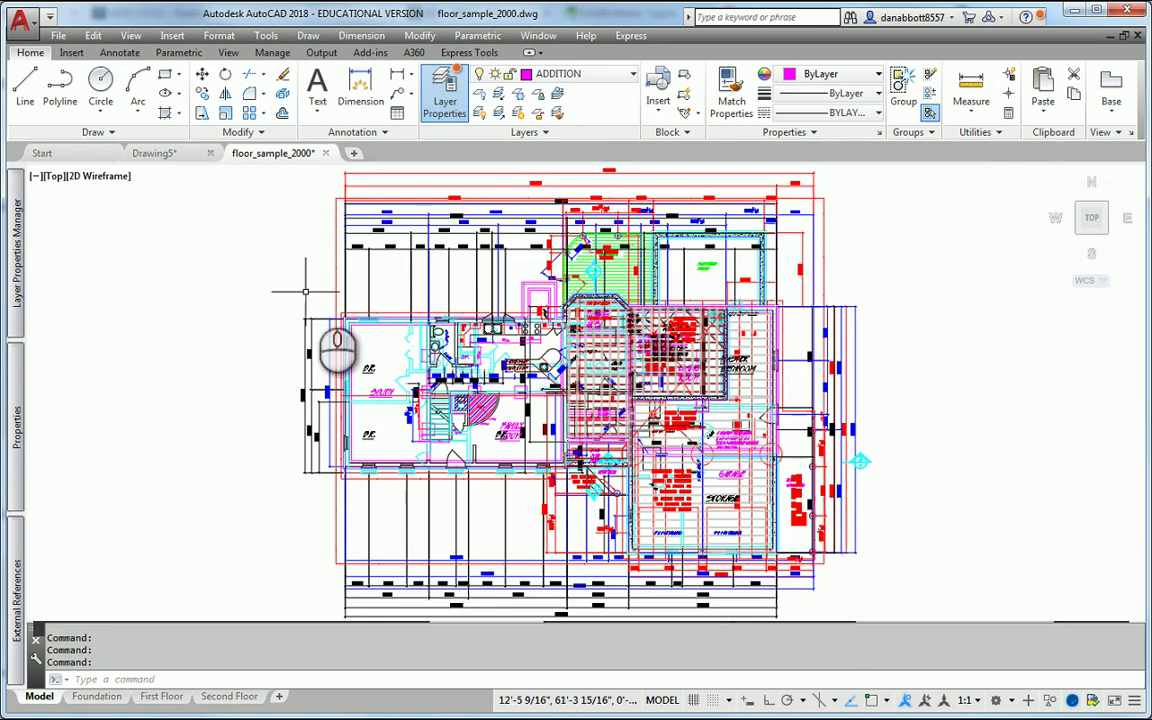
mouse_move(27, 260)
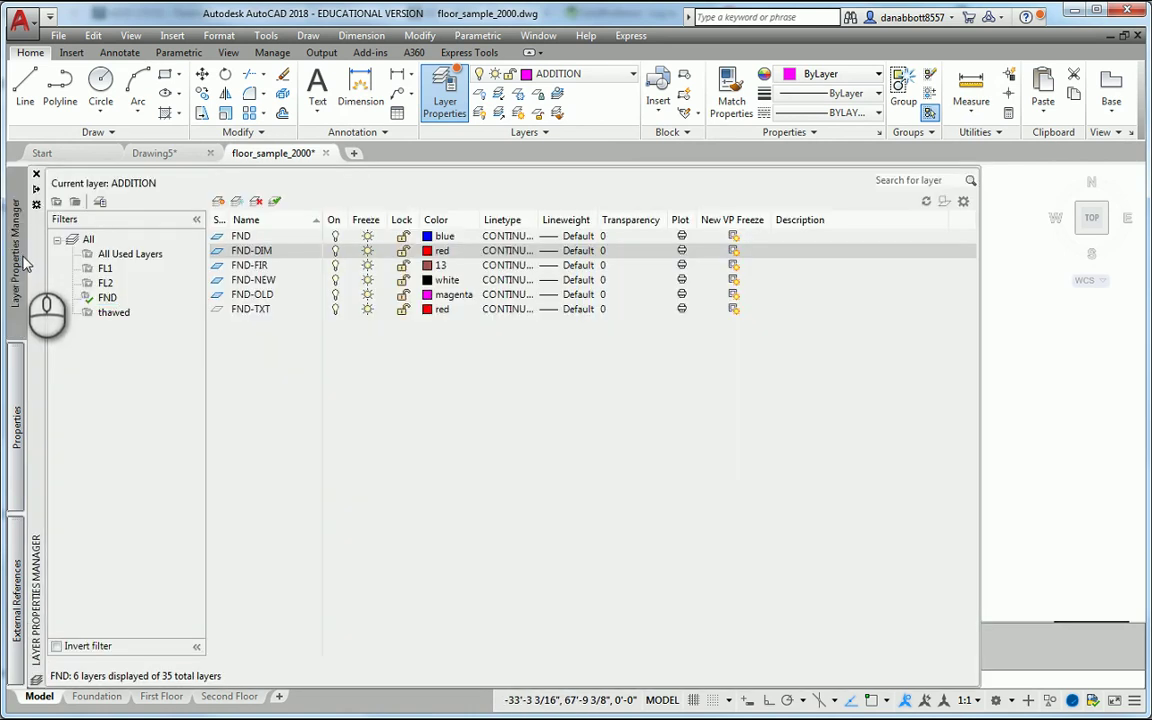
Step: Cycle through All, All Used, FL1, FL2, FND and thawed filters, ending on FL1
left_click(85, 241)
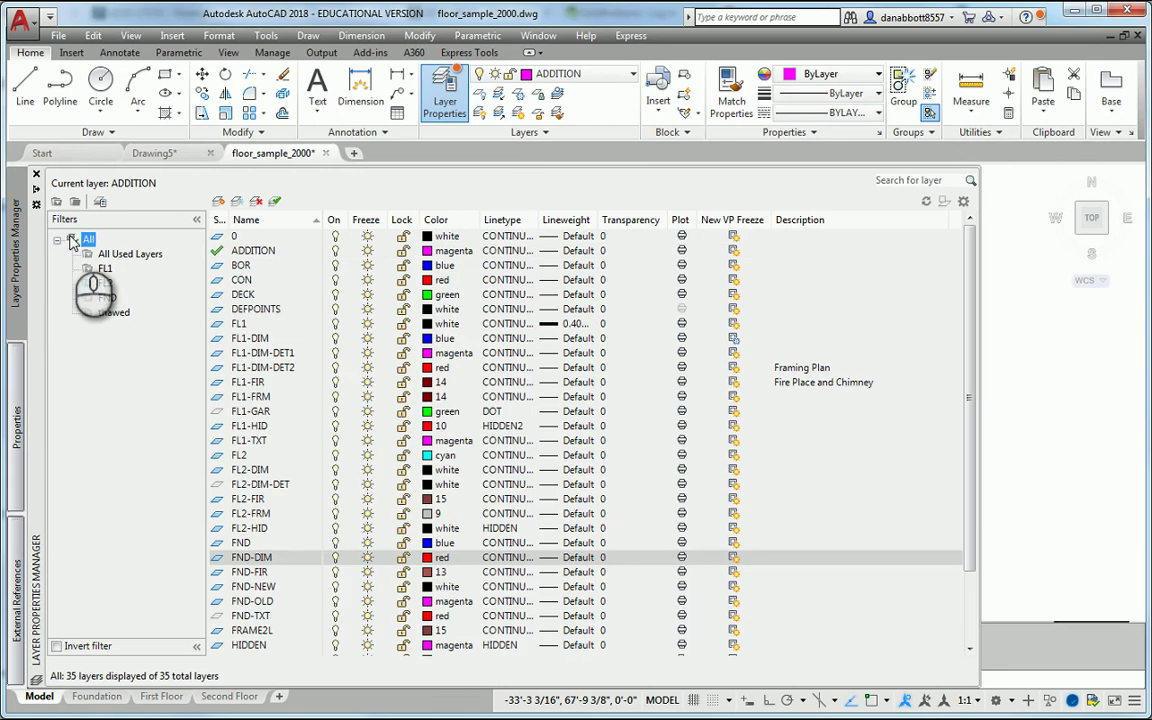
left_click(105, 254)
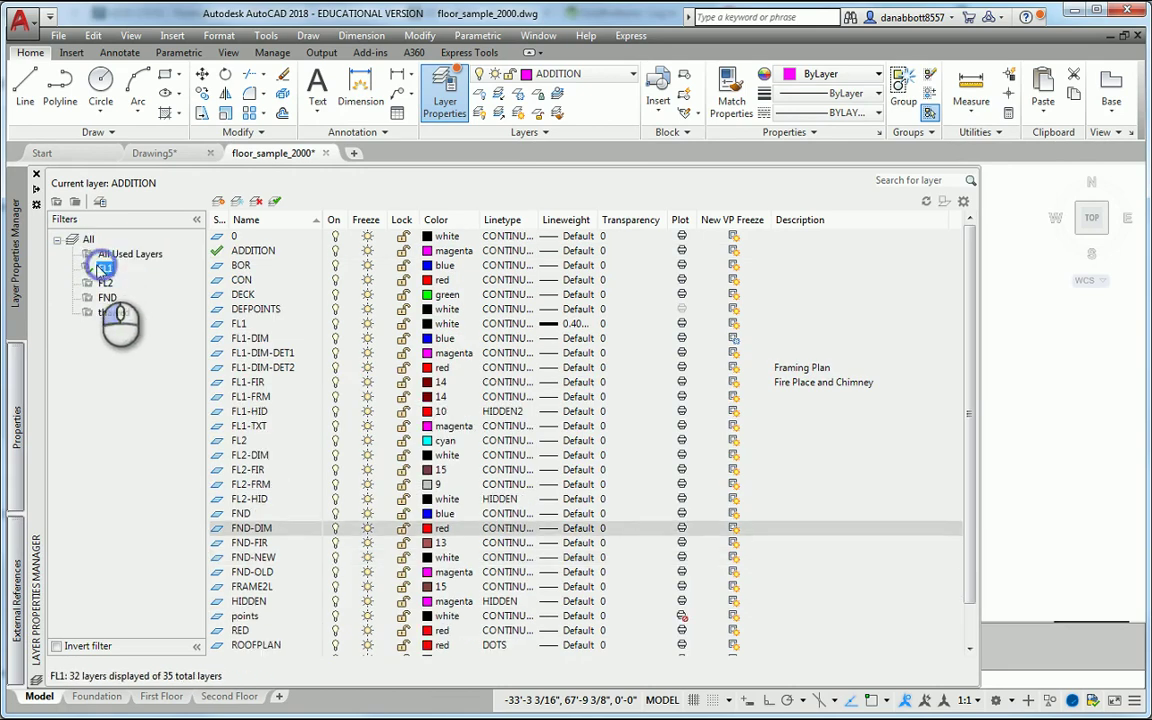
left_click(104, 268)
left_click(105, 283)
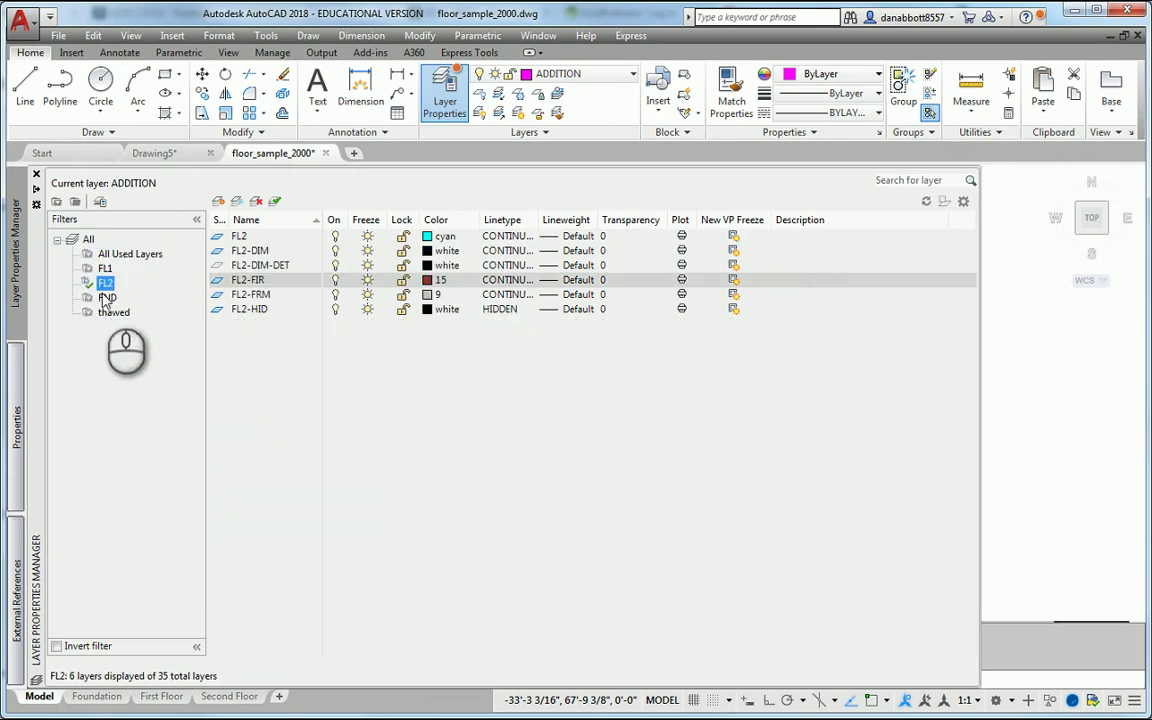
left_click(107, 297)
left_click(110, 313)
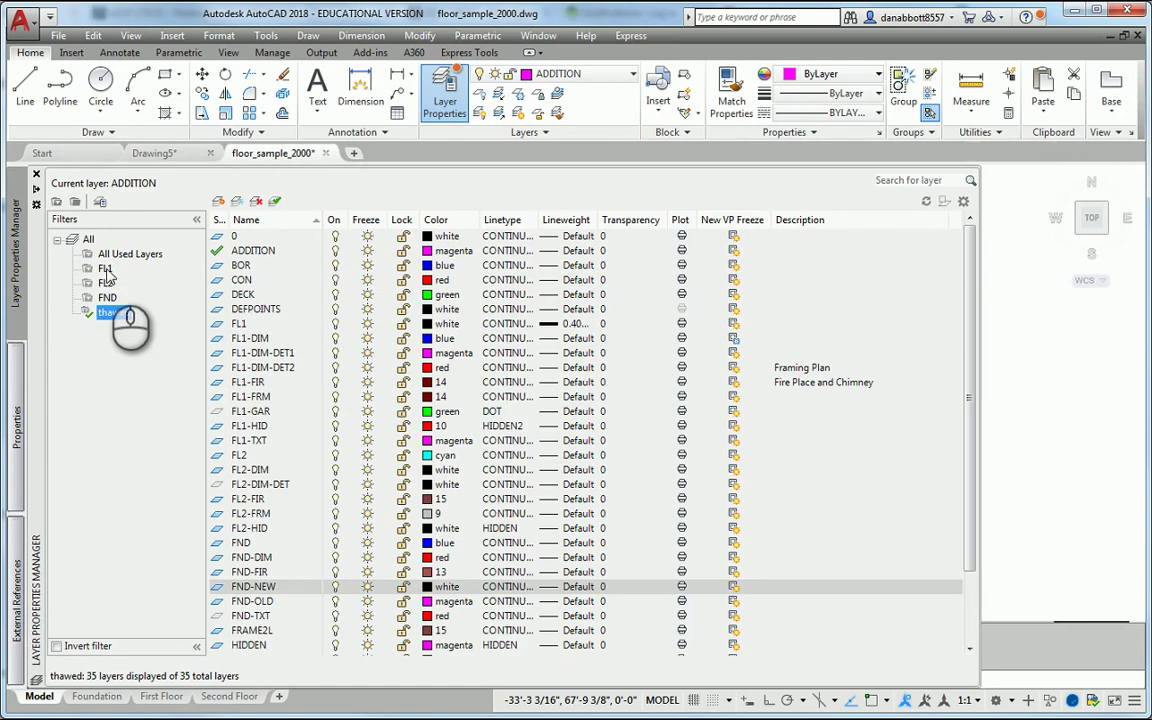
left_click(105, 269)
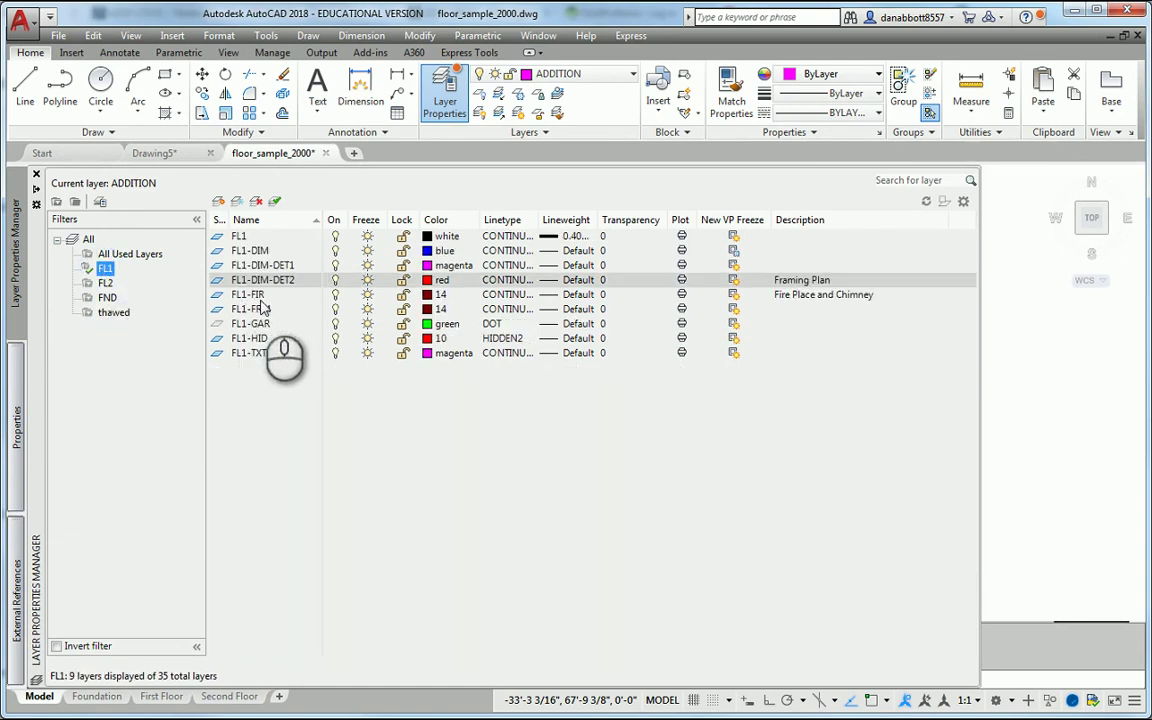
Step: Make FL1 current and freeze all 26 non-FL1 layers using the inverted filter
left_click(219, 237)
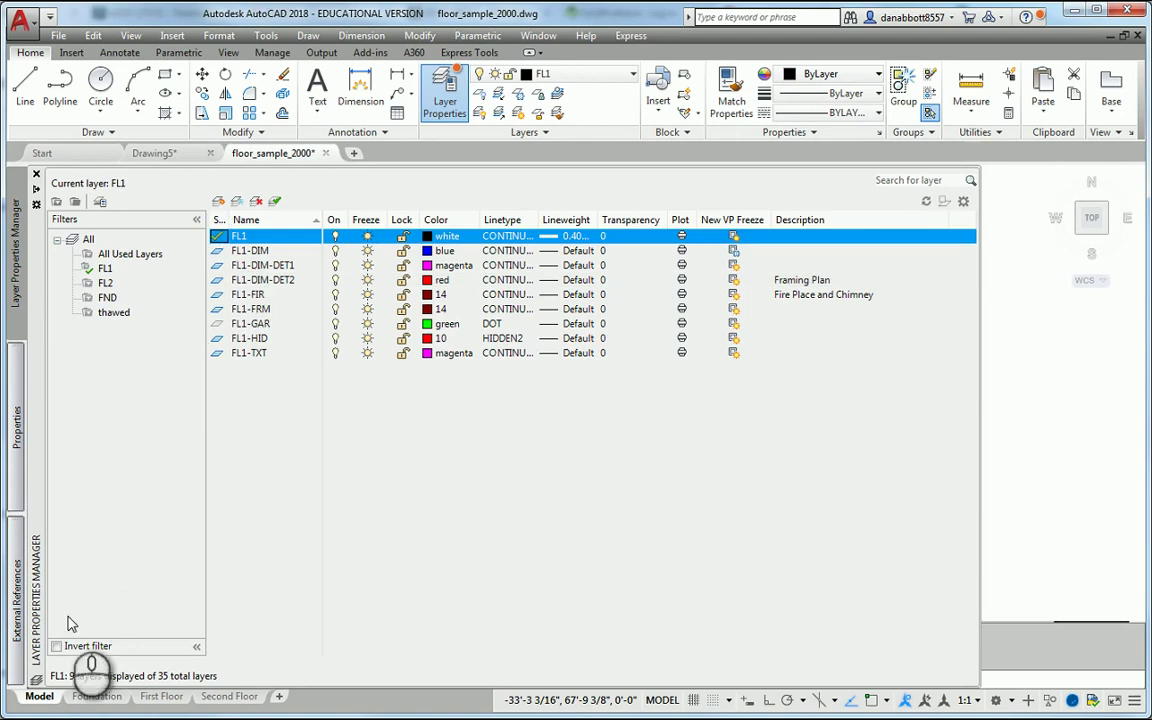
left_click(57, 647)
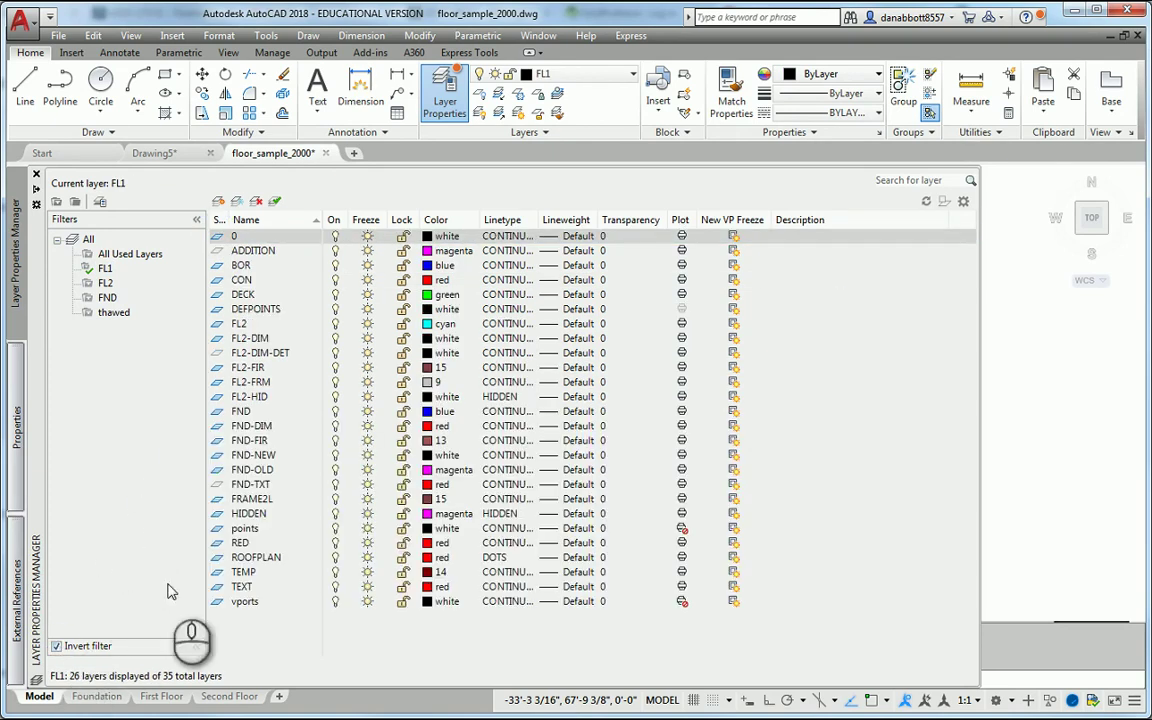
left_click(367, 237)
left_click_drag(367, 237, 367, 601)
left_click(367, 601)
left_click(366, 632)
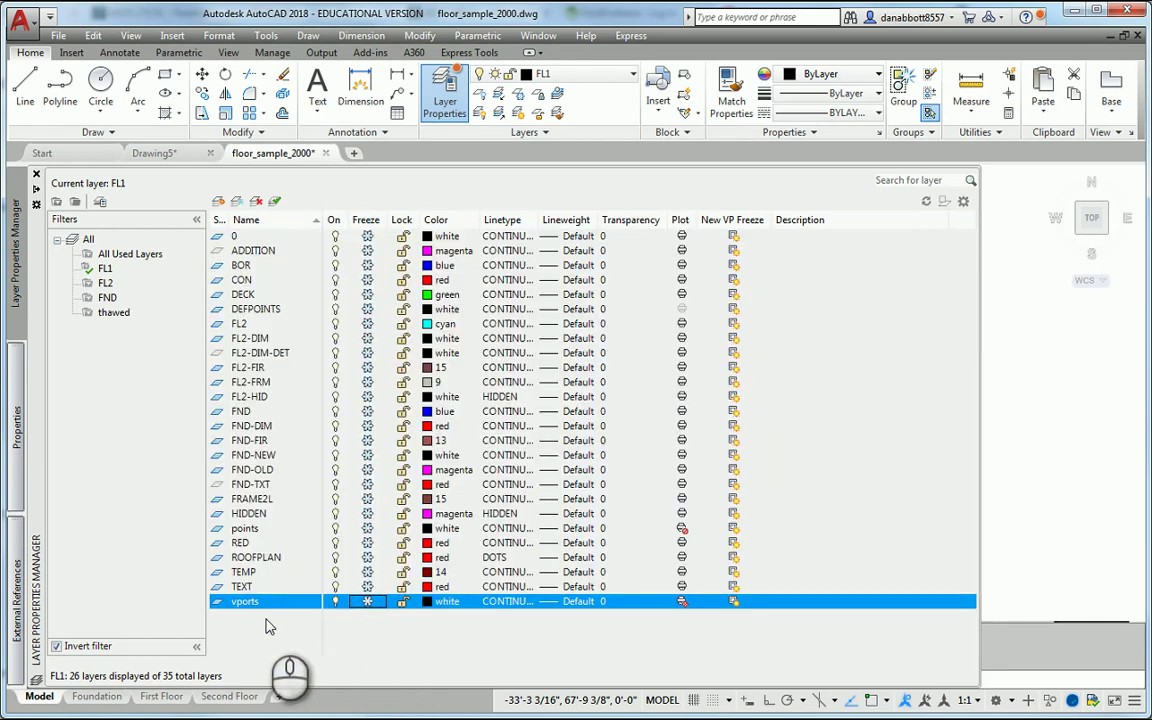
left_click(57, 646)
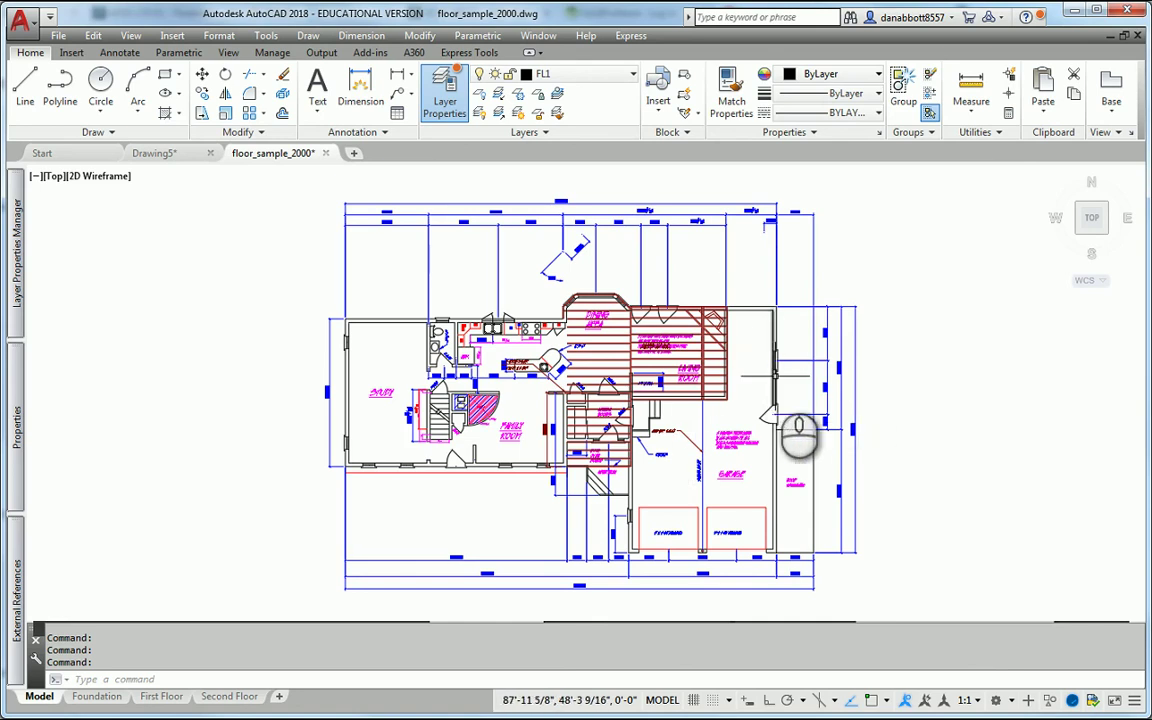
Step: Save the first-floor-only layer setup as a new layer state named FL1
mouse_move(22, 272)
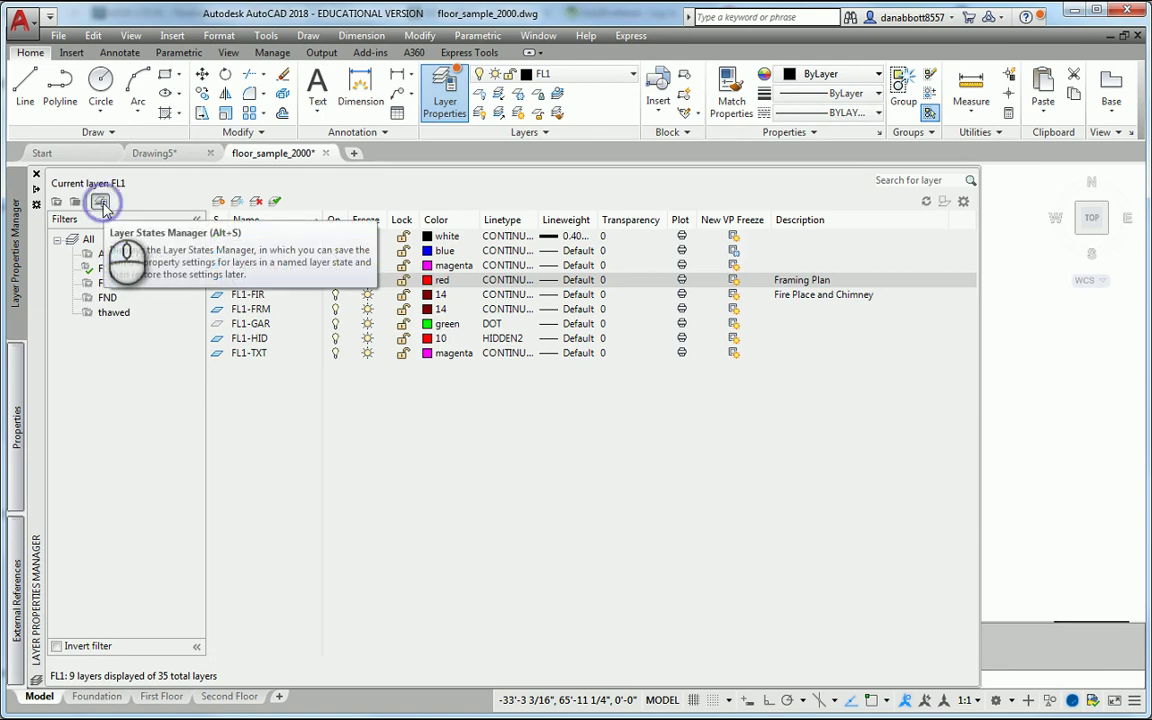
left_click(101, 203)
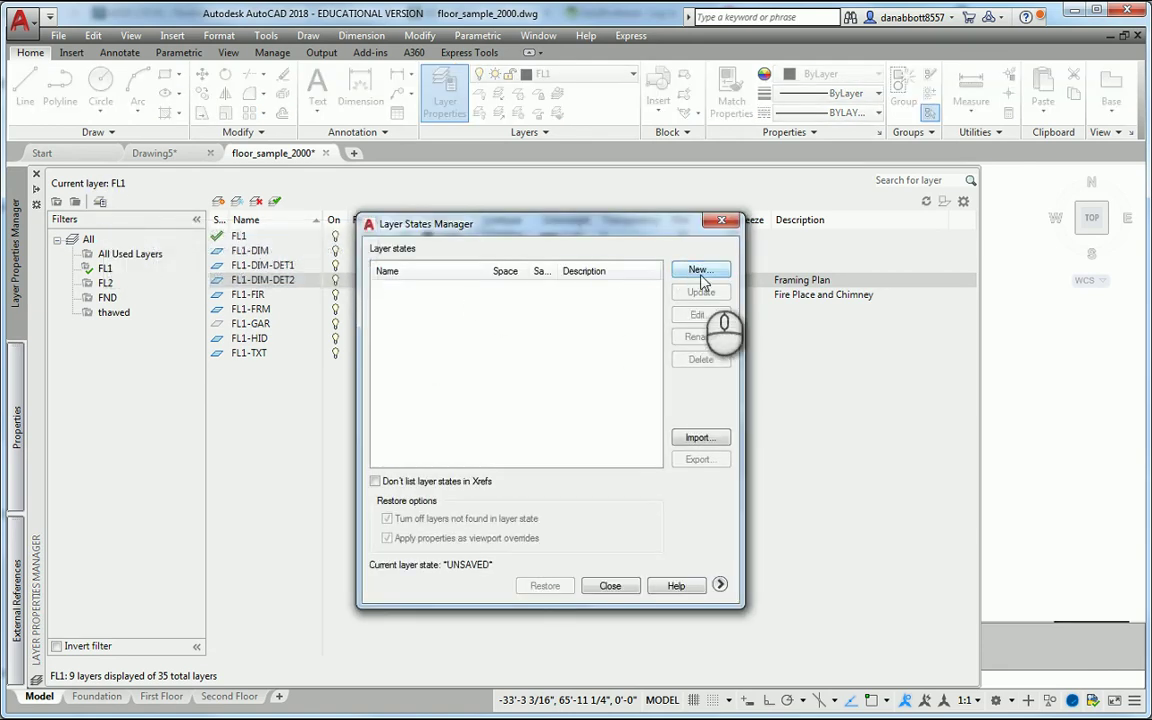
left_click(700, 272)
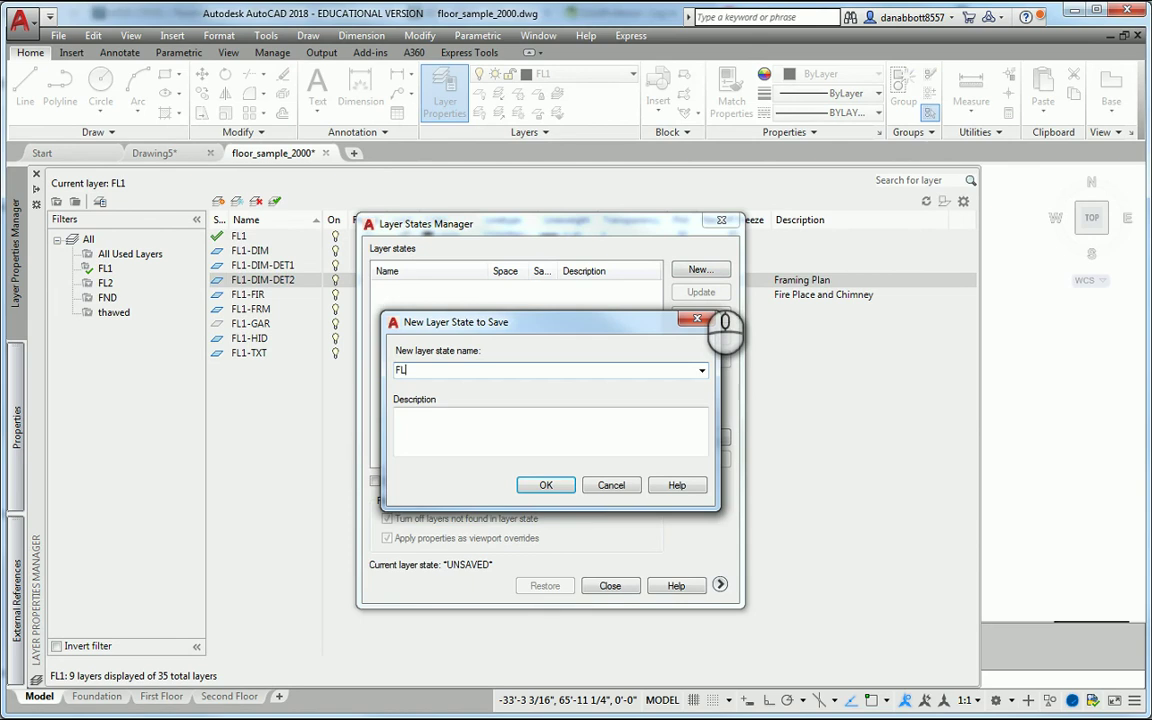
left_click(546, 485)
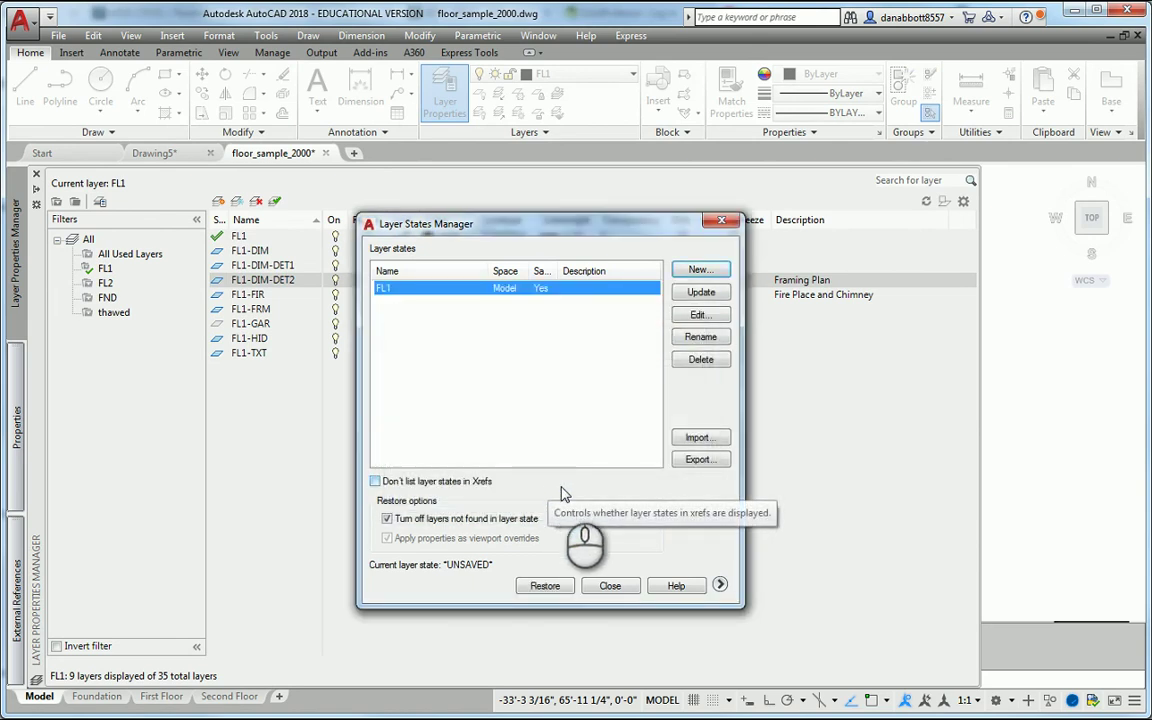
left_click(610, 585)
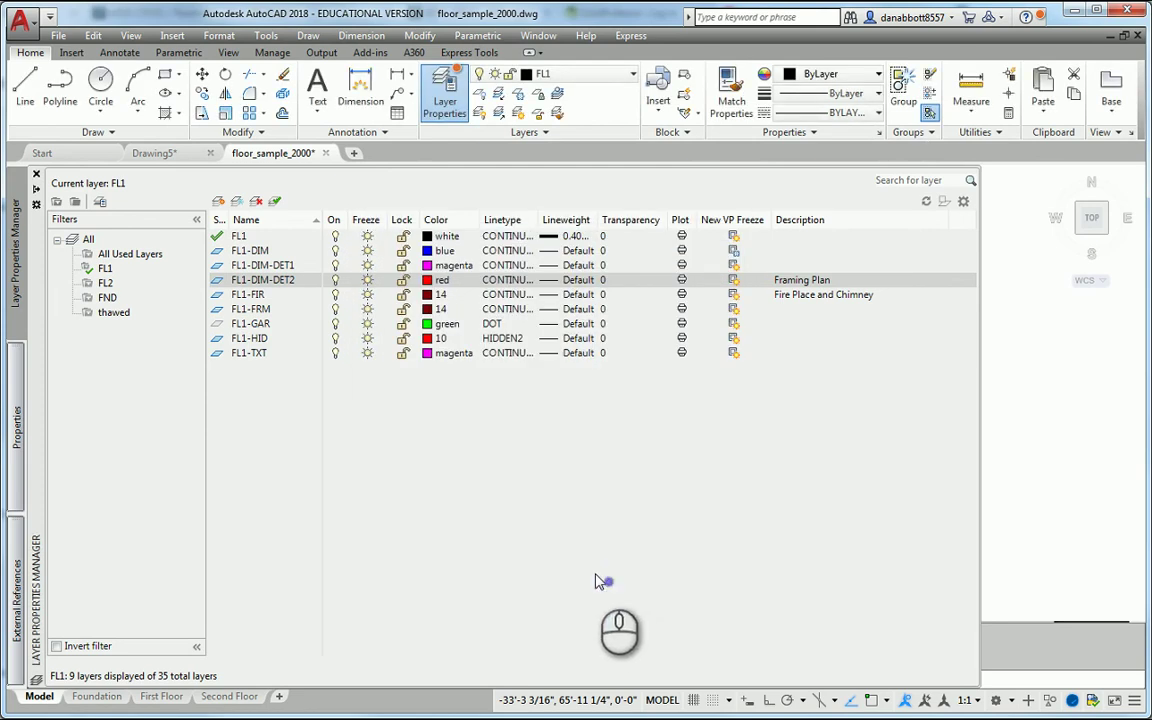
Step: Show the FL2 filter and thaw its six second-floor layers
left_click(105, 283)
double_click(216, 236)
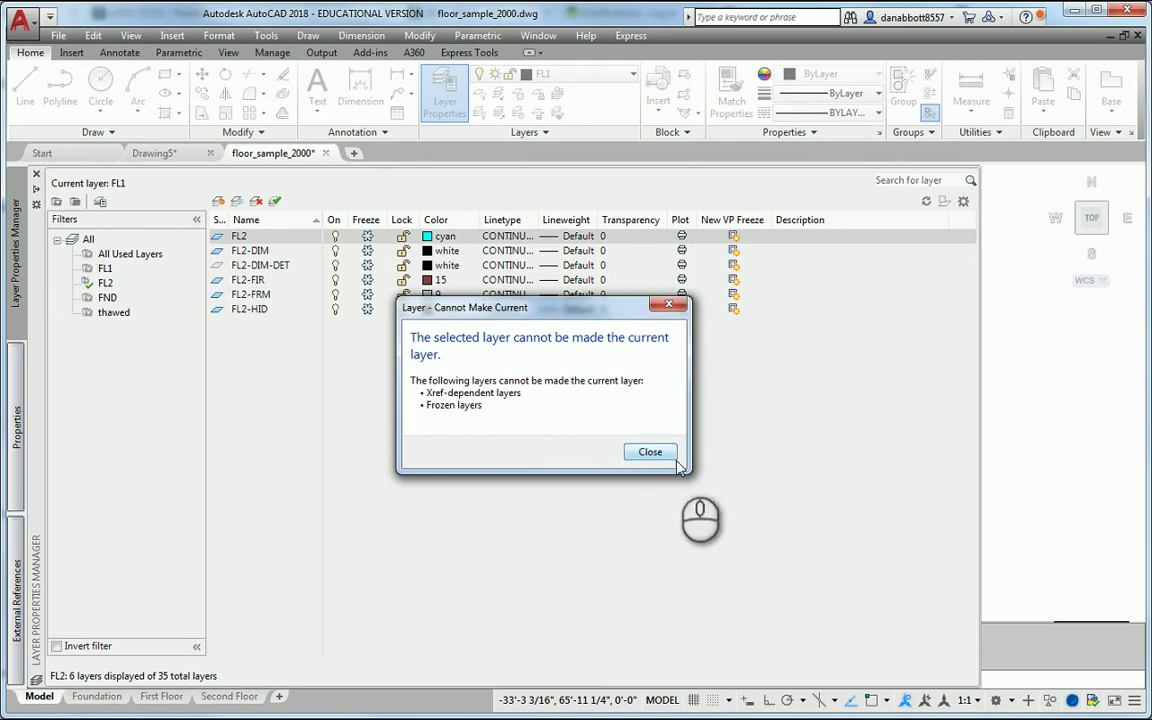
left_click(640, 452)
left_click(368, 237)
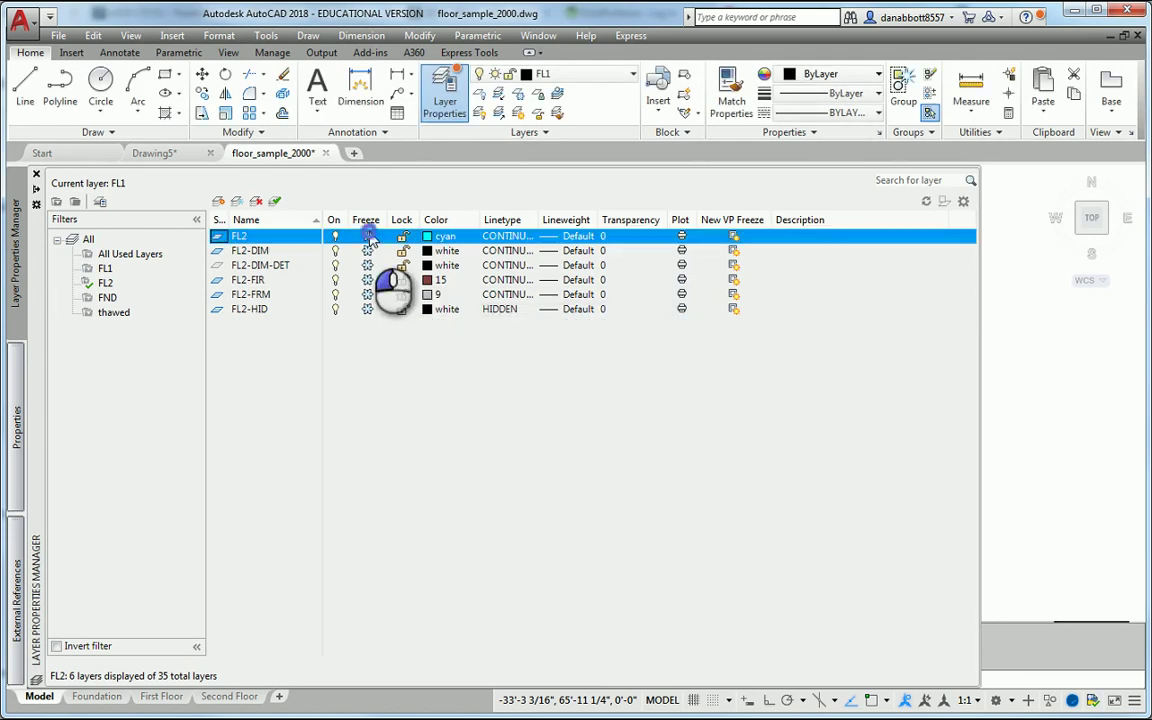
left_click(366, 311, "shift")
left_click(366, 311)
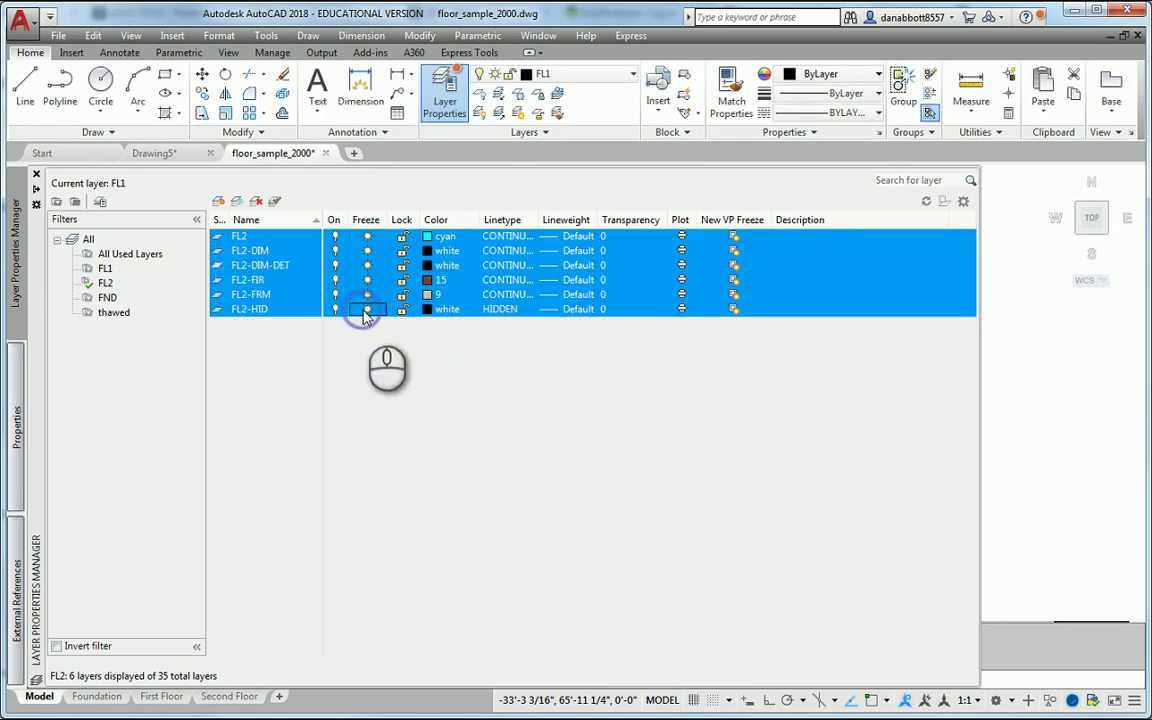
Step: Make FL2 current and freeze all 29 non-FL2 layers via the inverted filter
left_click(218, 237)
double_click(218, 237)
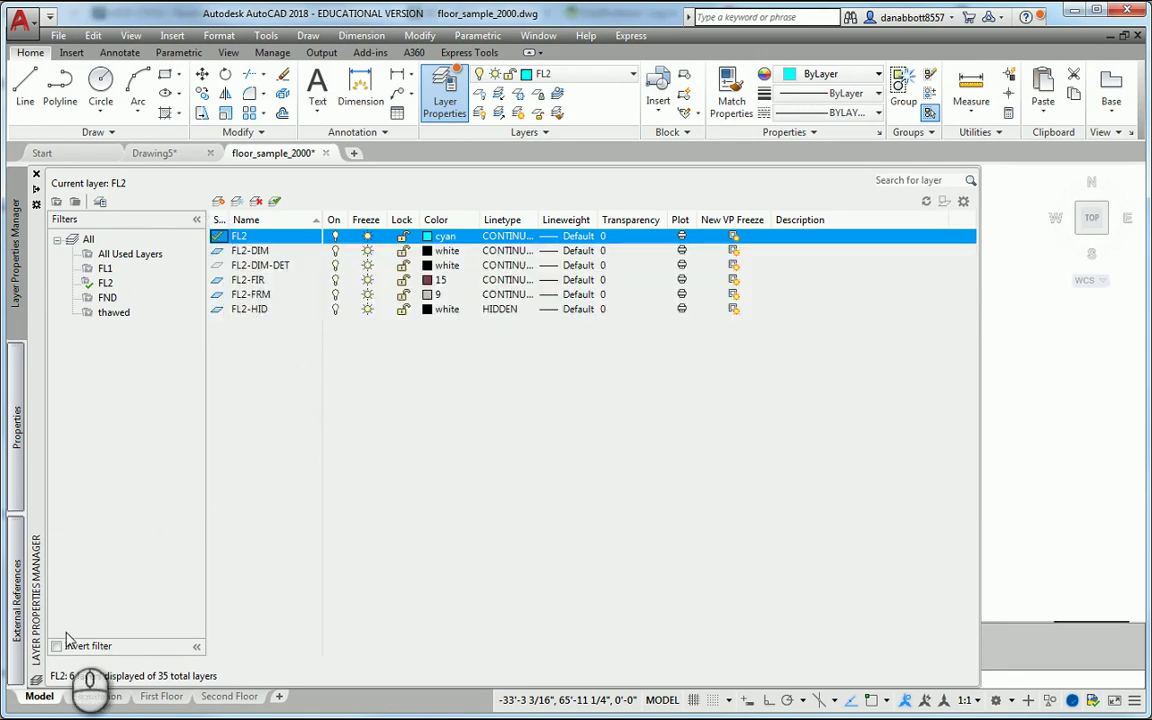
left_click(57, 646)
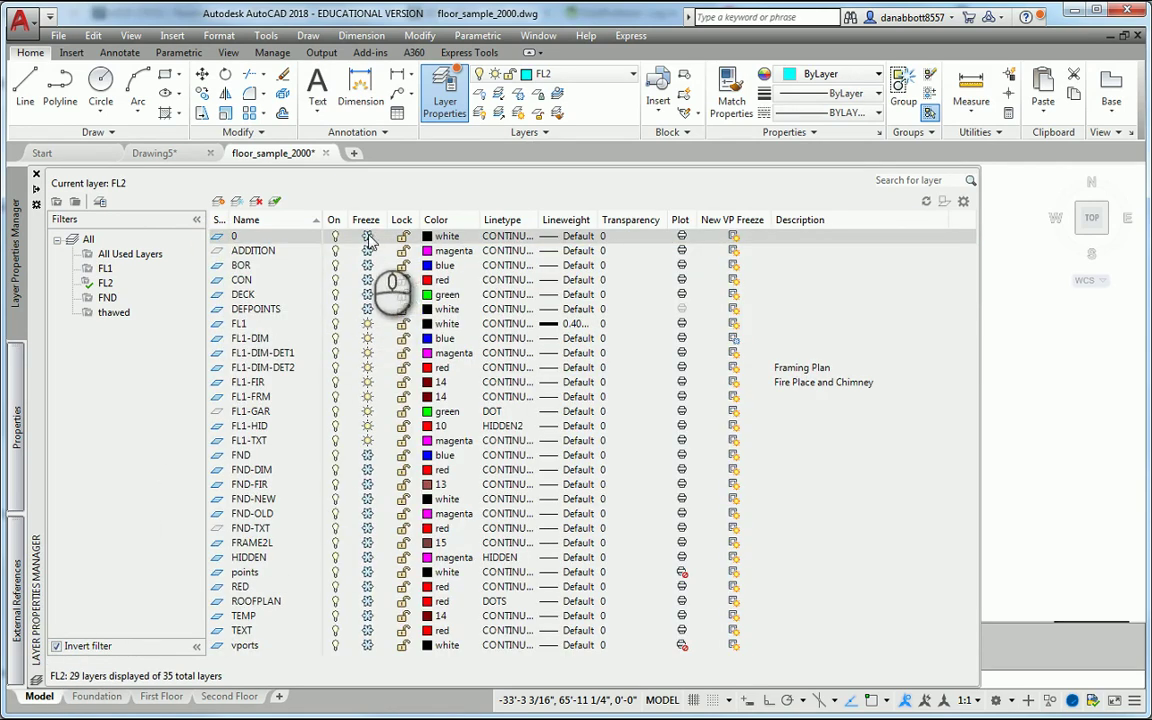
left_click(368, 237)
left_click_drag(372, 250, 368, 660)
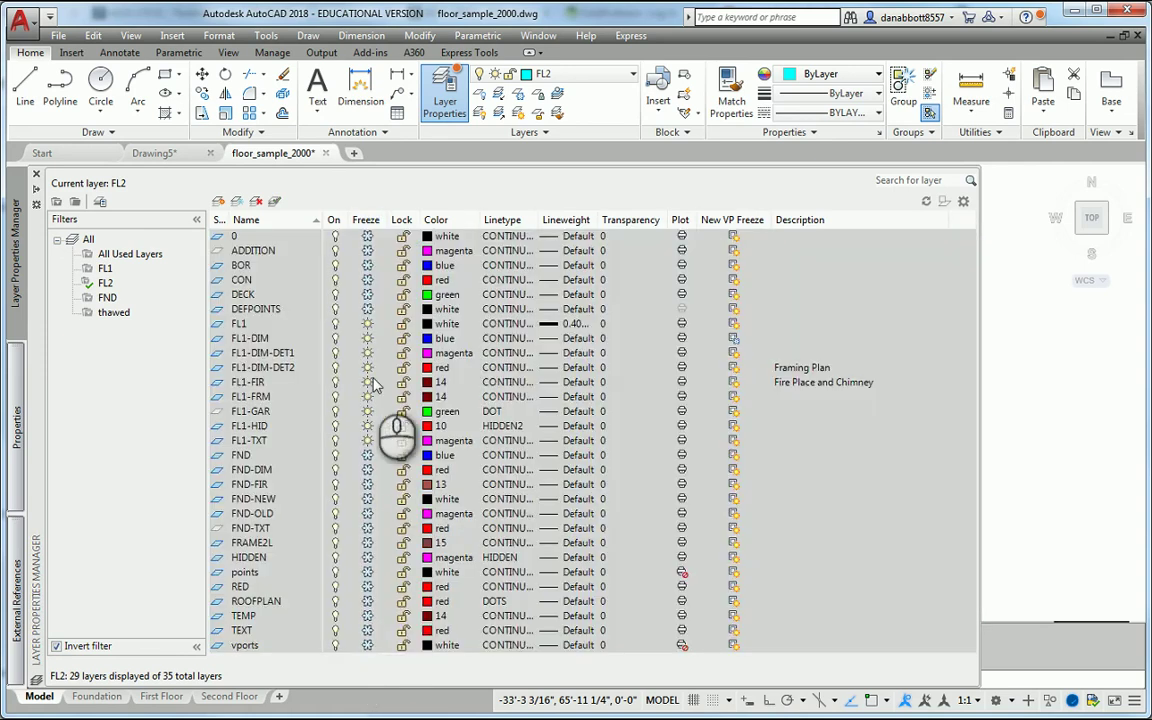
left_click(368, 238)
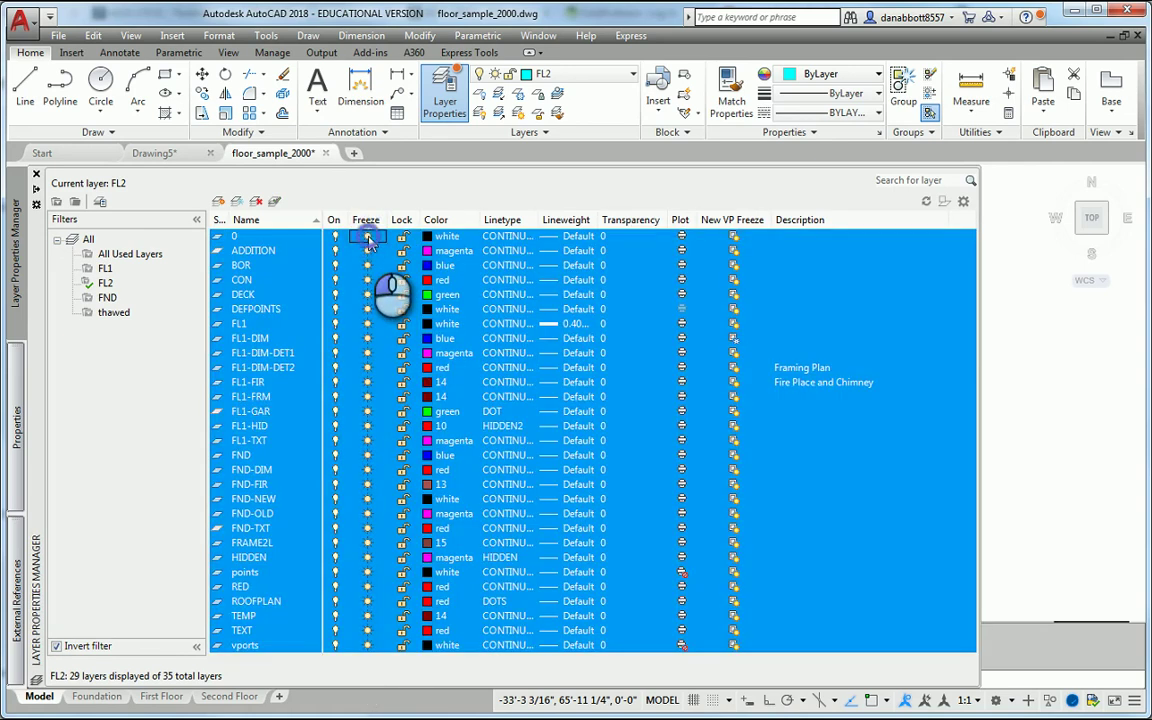
left_click(97, 395)
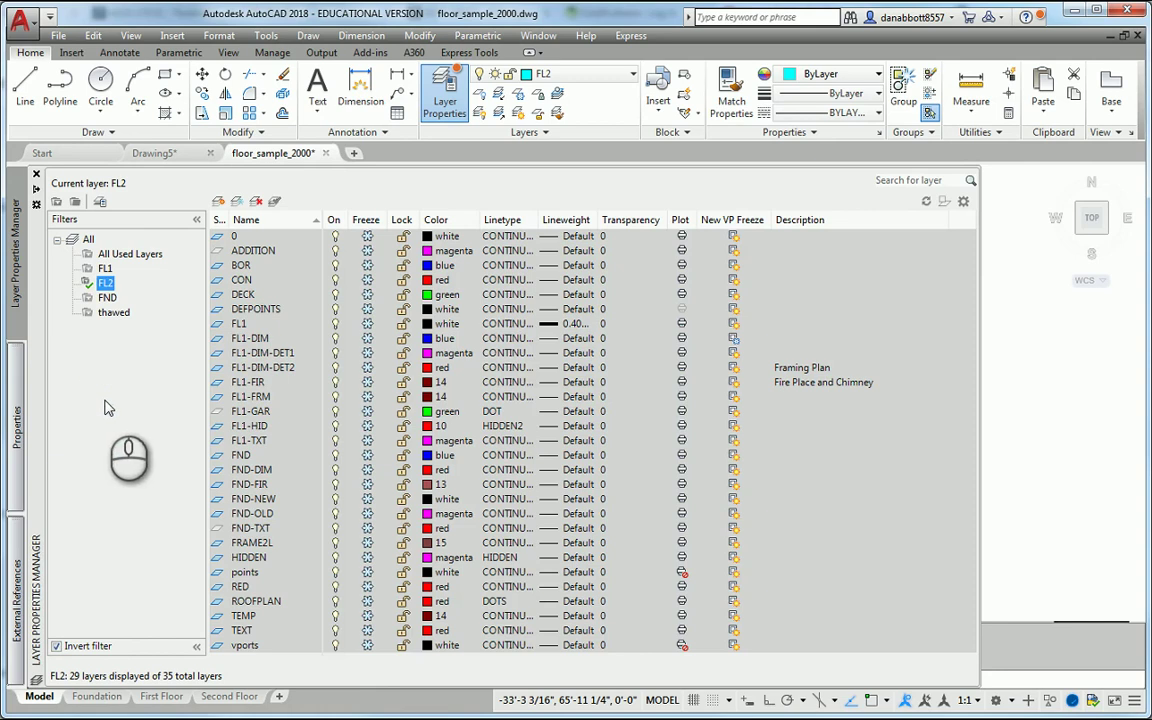
left_click(1000, 440)
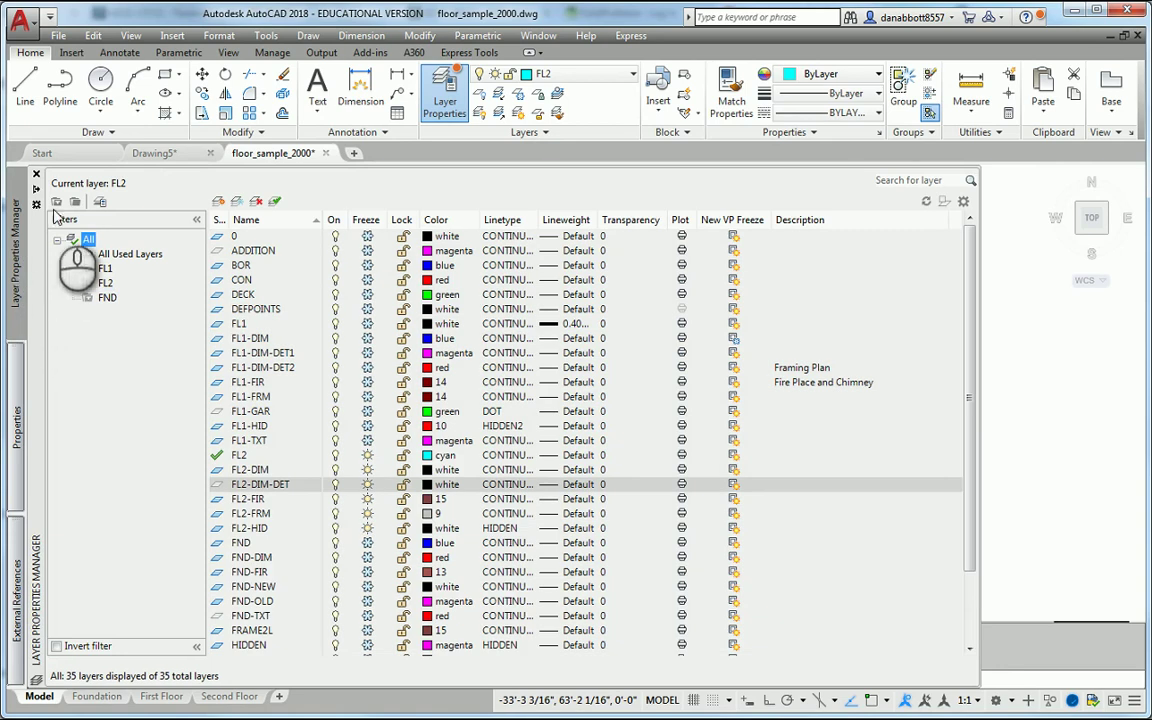
Step: Delete the existing FL2 layer state
left_click(100, 201)
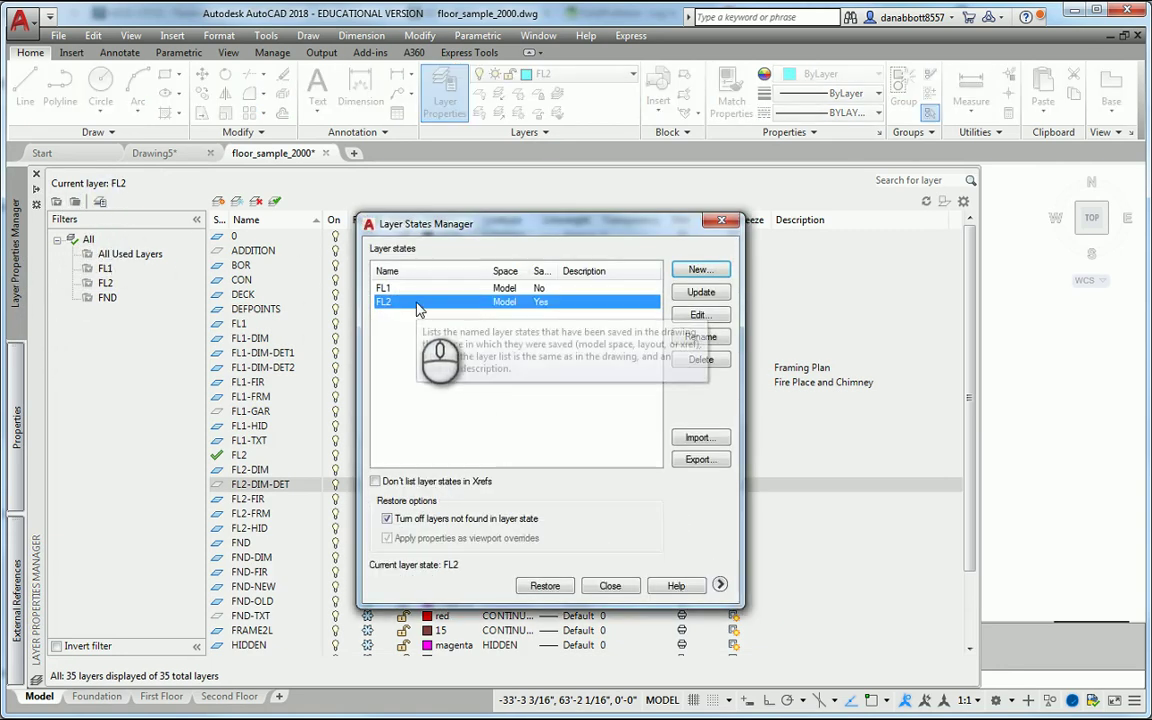
left_click(712, 364)
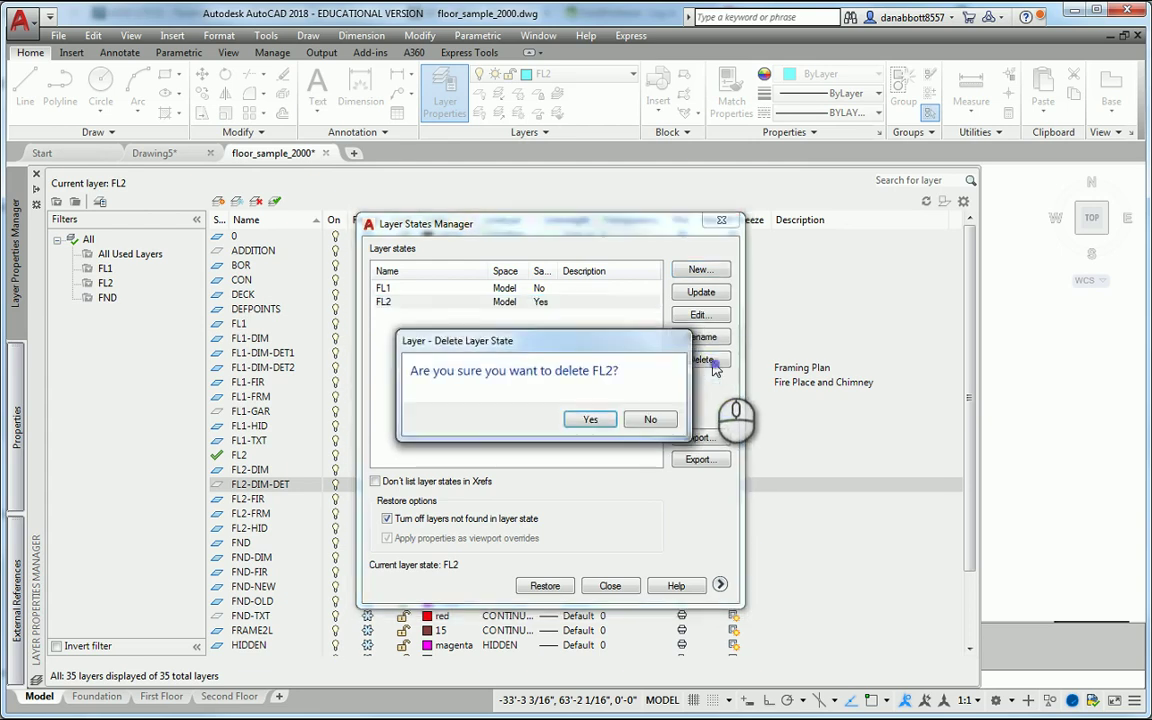
left_click(590, 419)
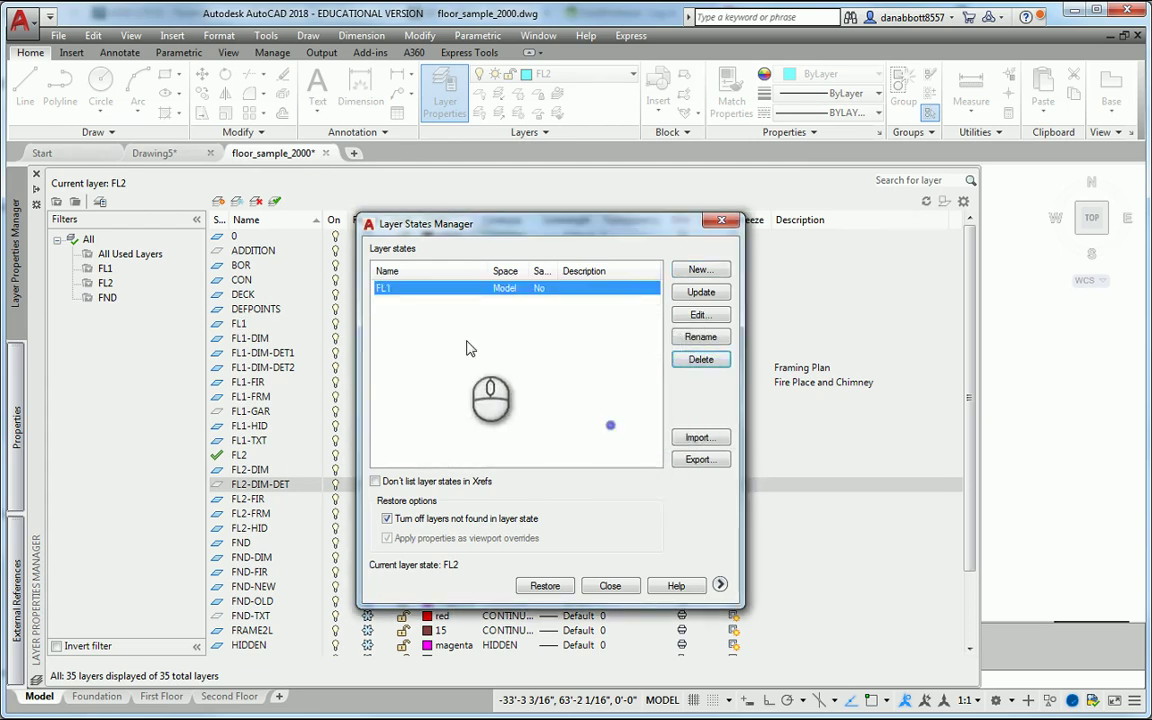
Step: Save the current second-floor settings as a new FL2 layer state
left_click(700, 271)
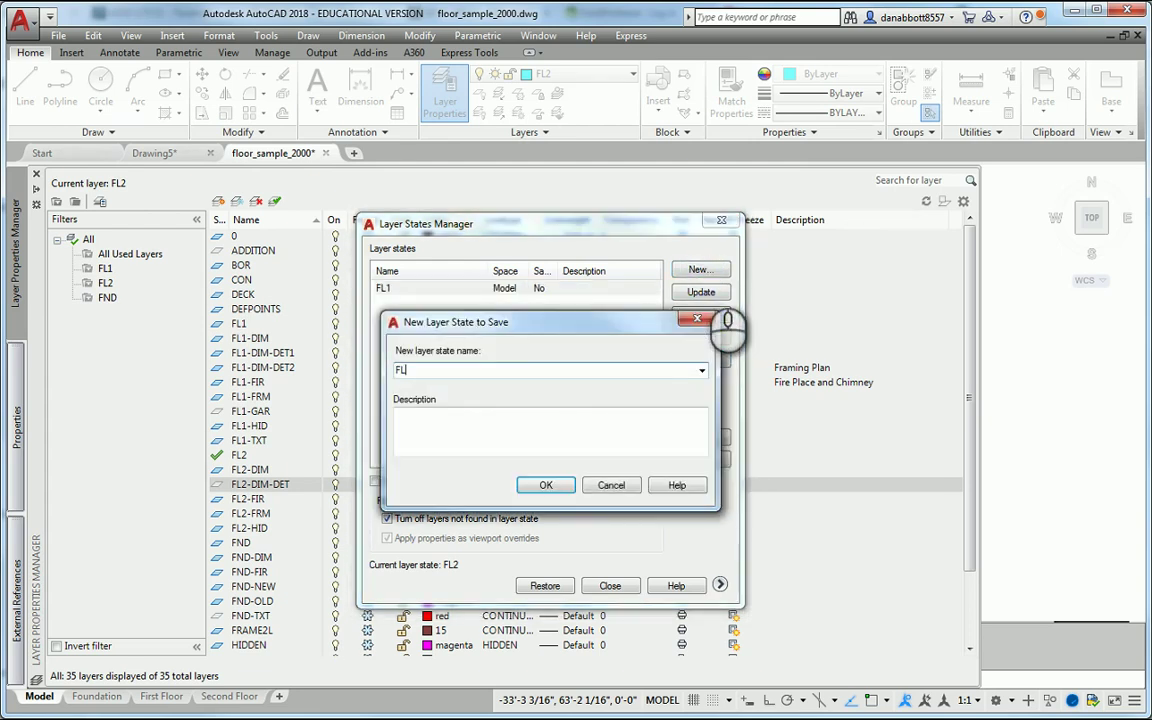
type("FL2")
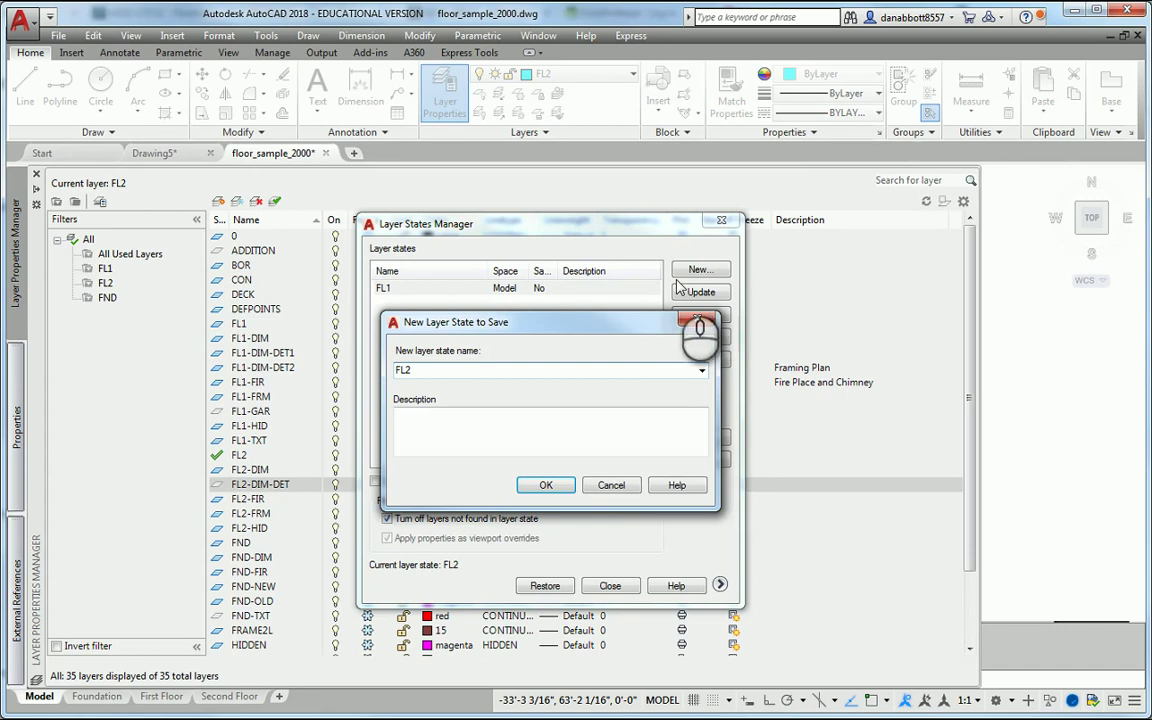
left_click(546, 485)
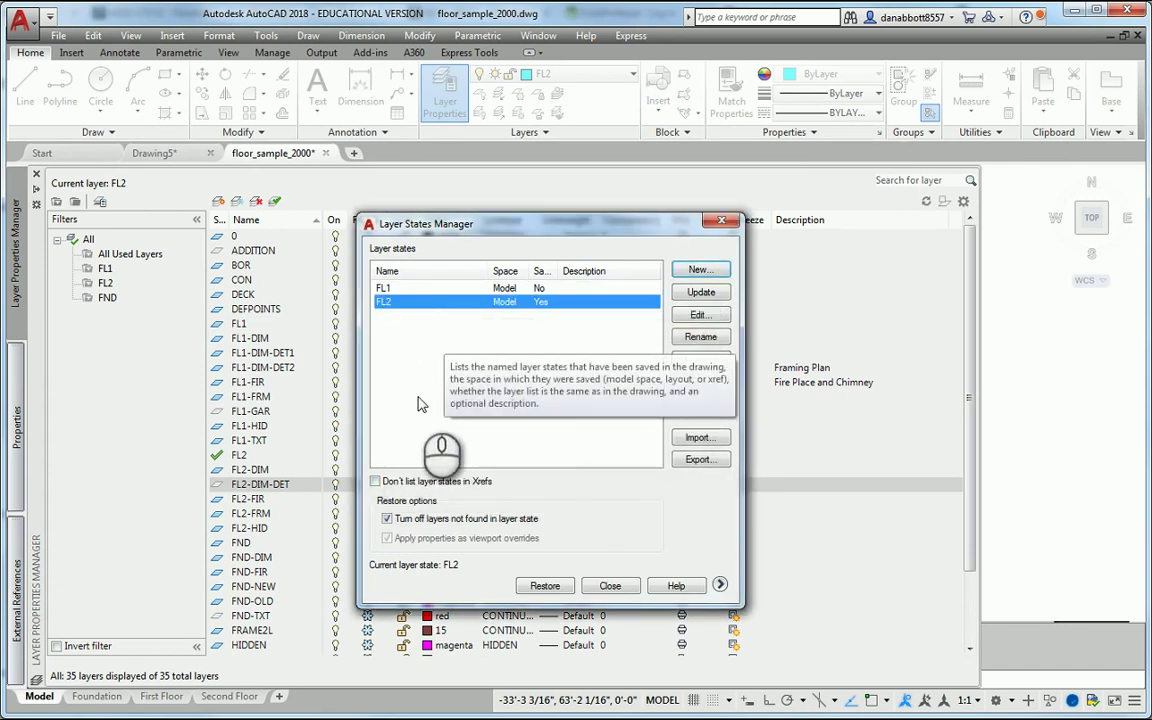
left_click(612, 587)
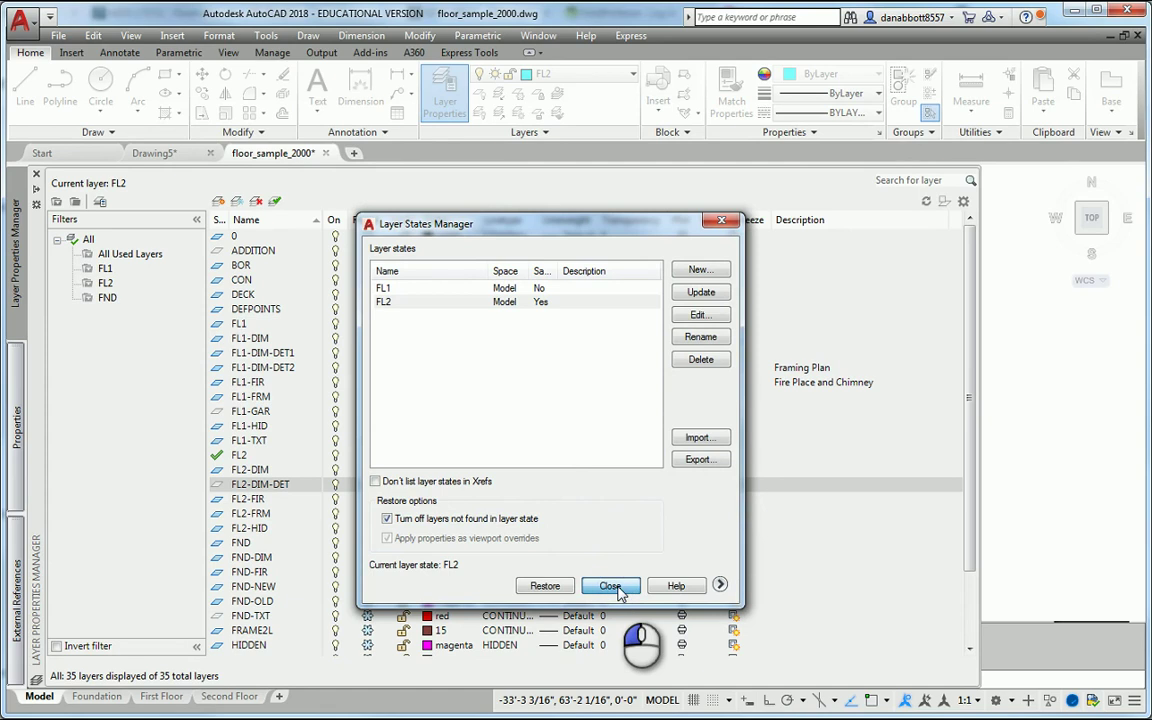
left_click(612, 587)
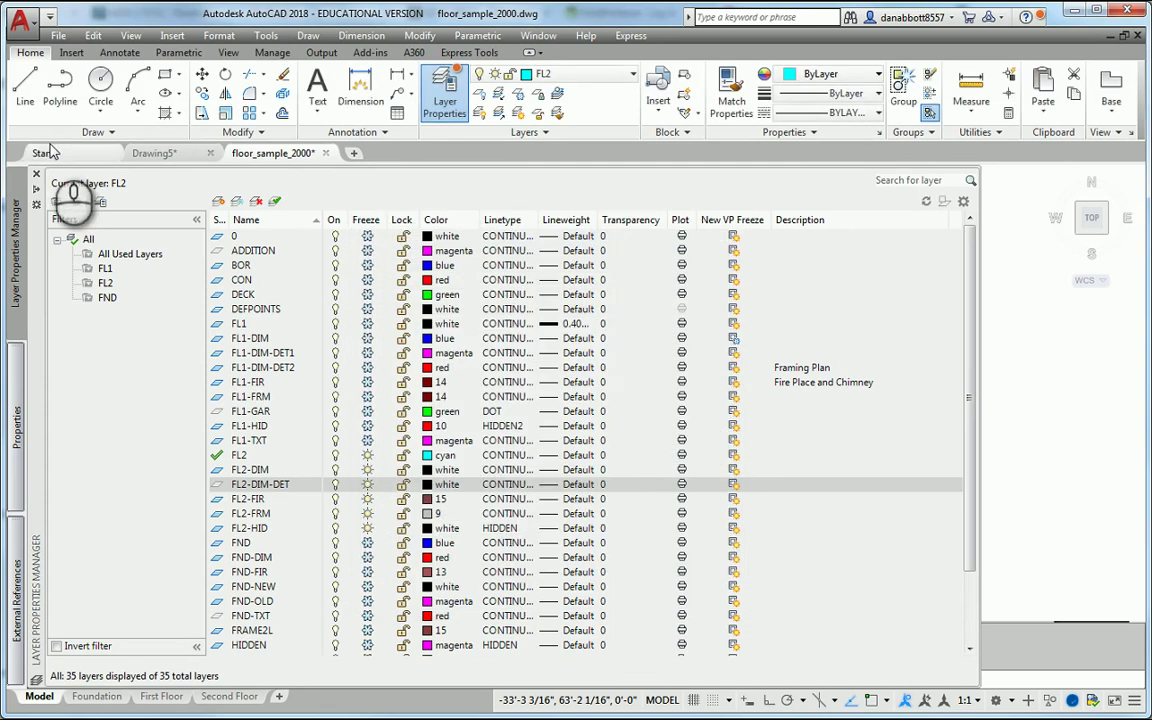
Step: Restore the FL1 layer state and narrow the layer palette to view the first-floor plan
left_click(36, 174)
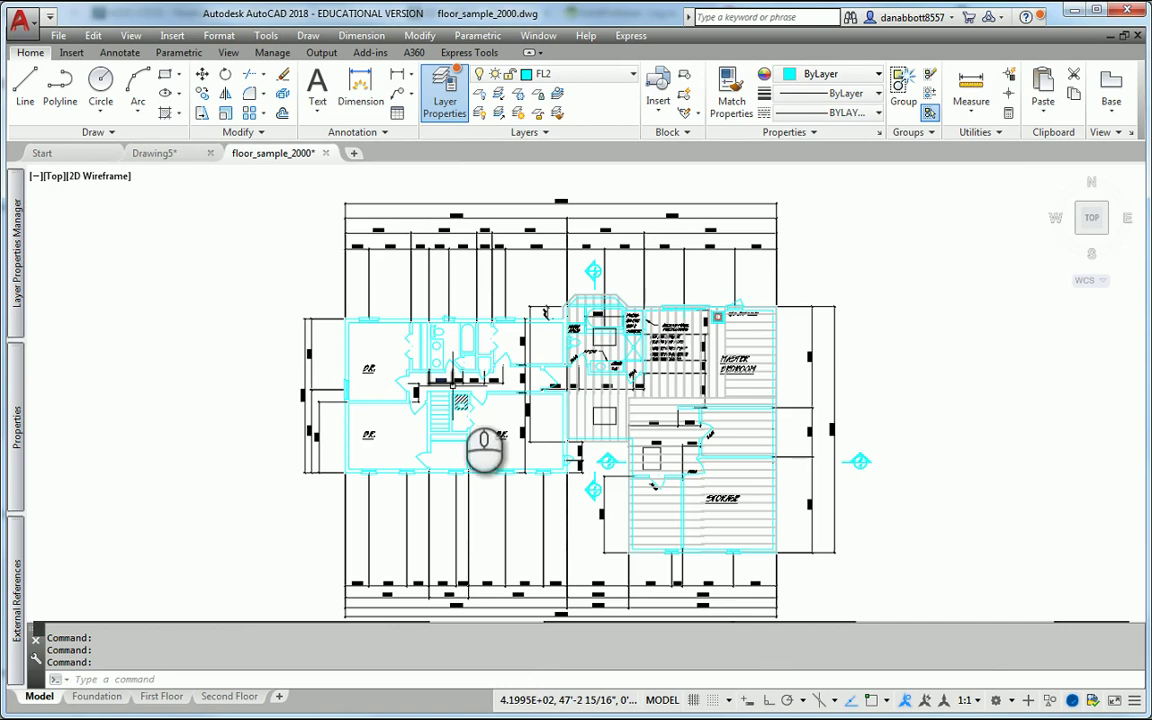
mouse_move(16, 248)
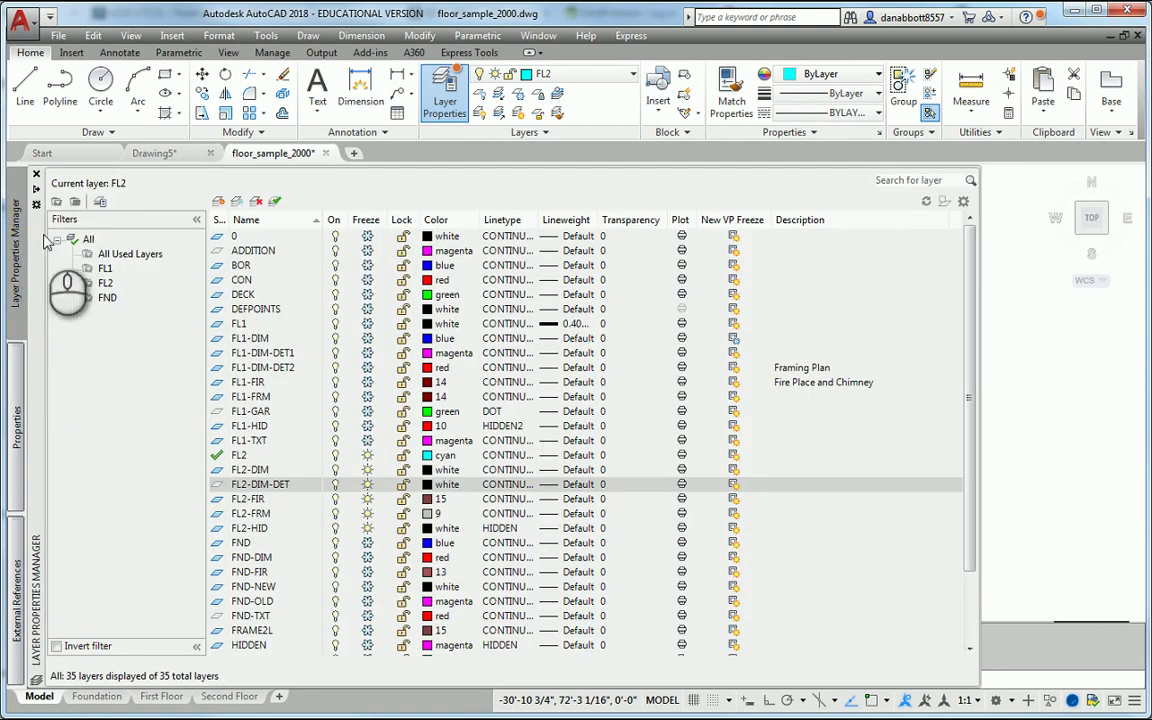
left_click(100, 201)
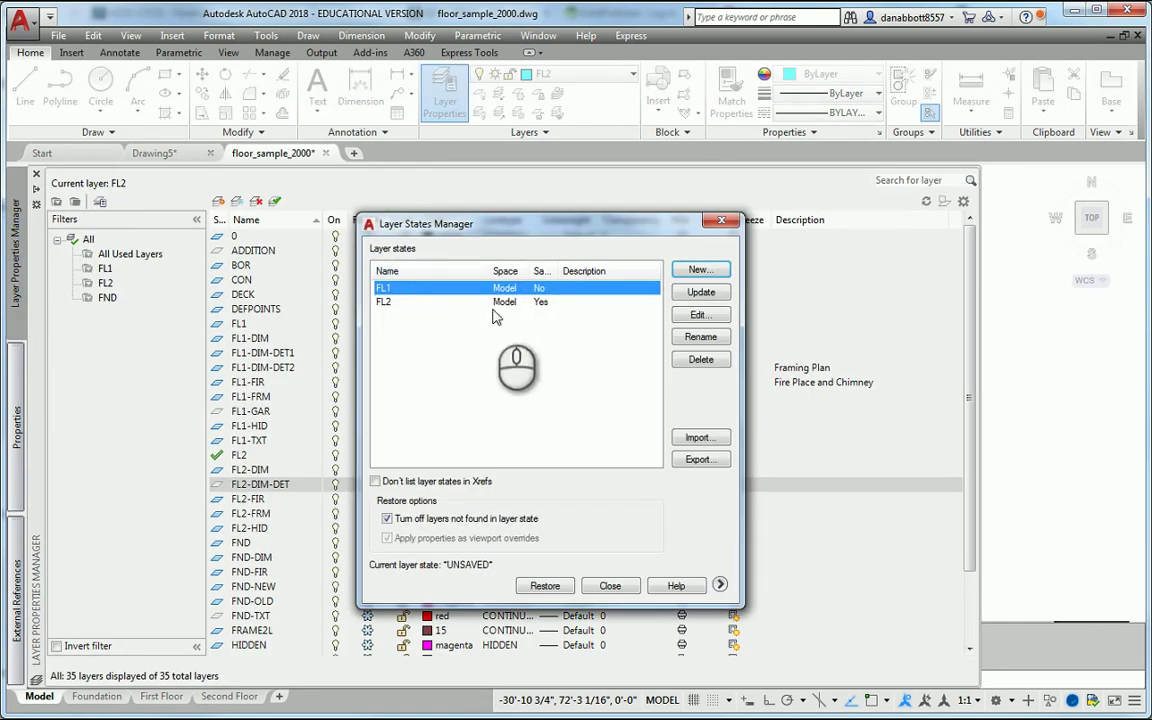
left_click(548, 586)
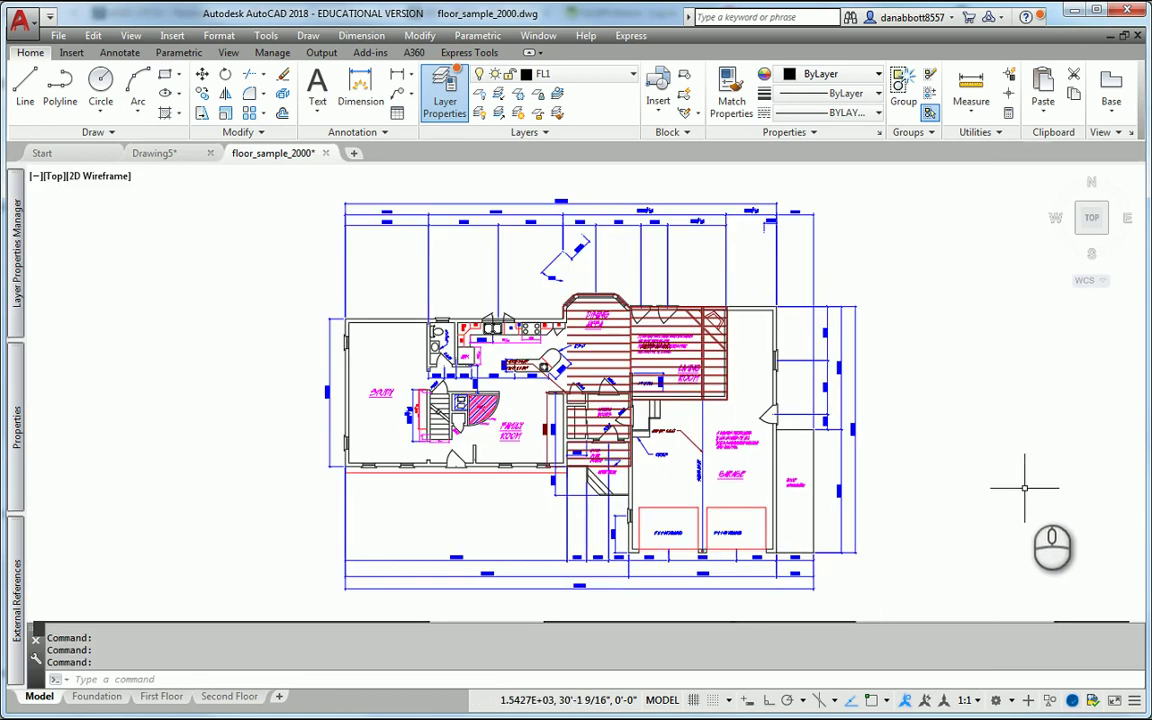
mouse_move(18, 275)
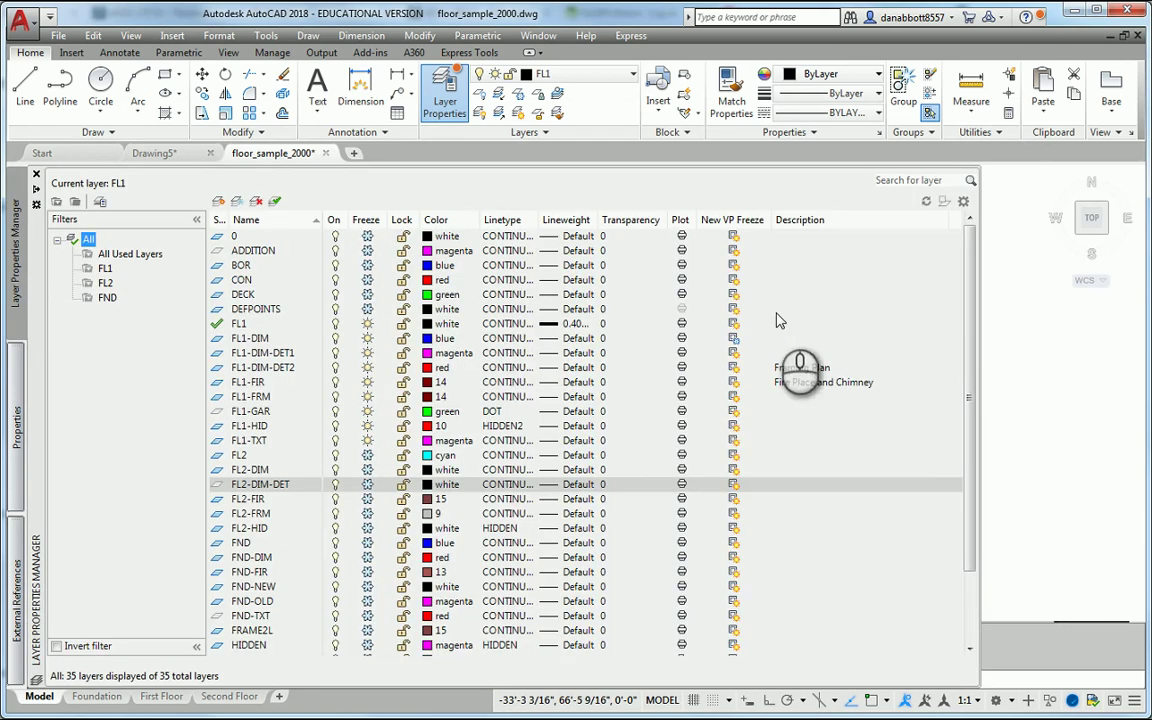
left_click_drag(978, 290, 655, 296)
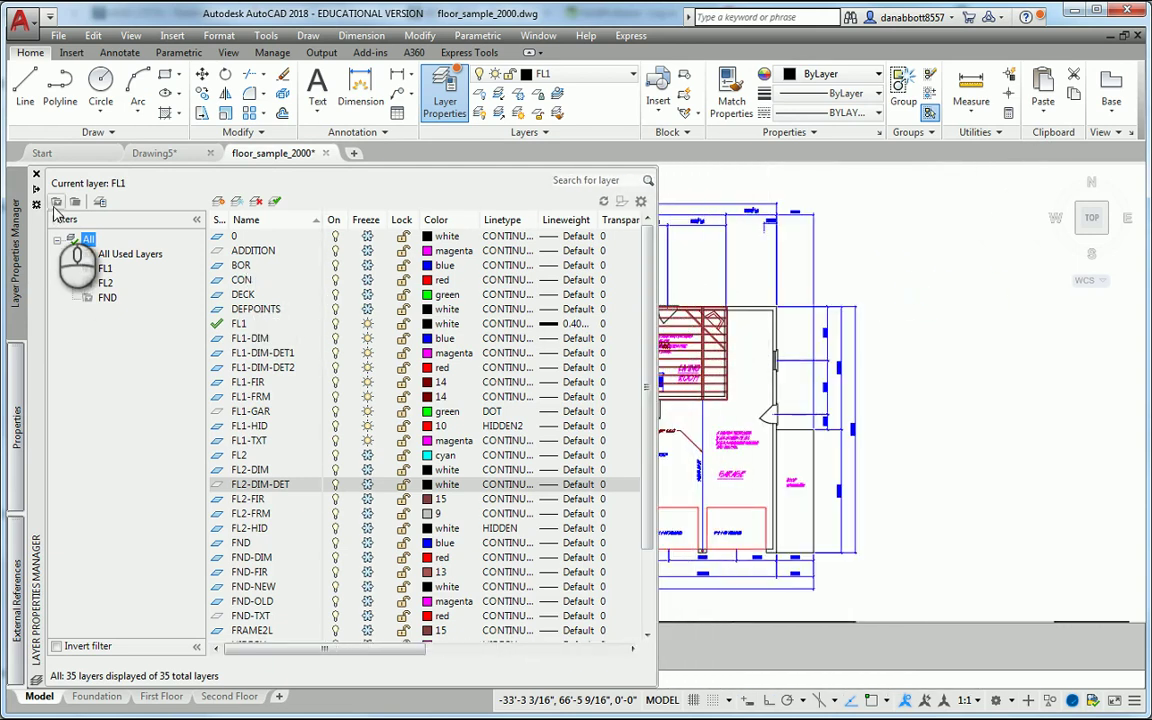
Step: Show the FND filter and thaw its six foundation layers
left_click(108, 298)
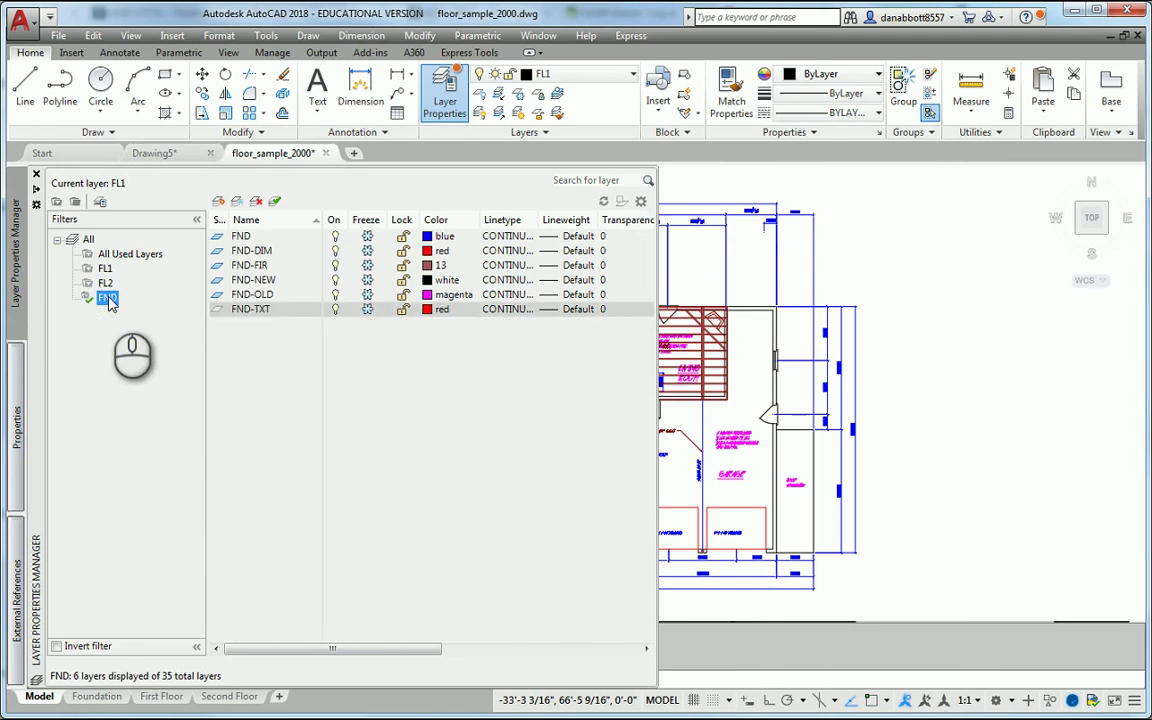
left_click(108, 298)
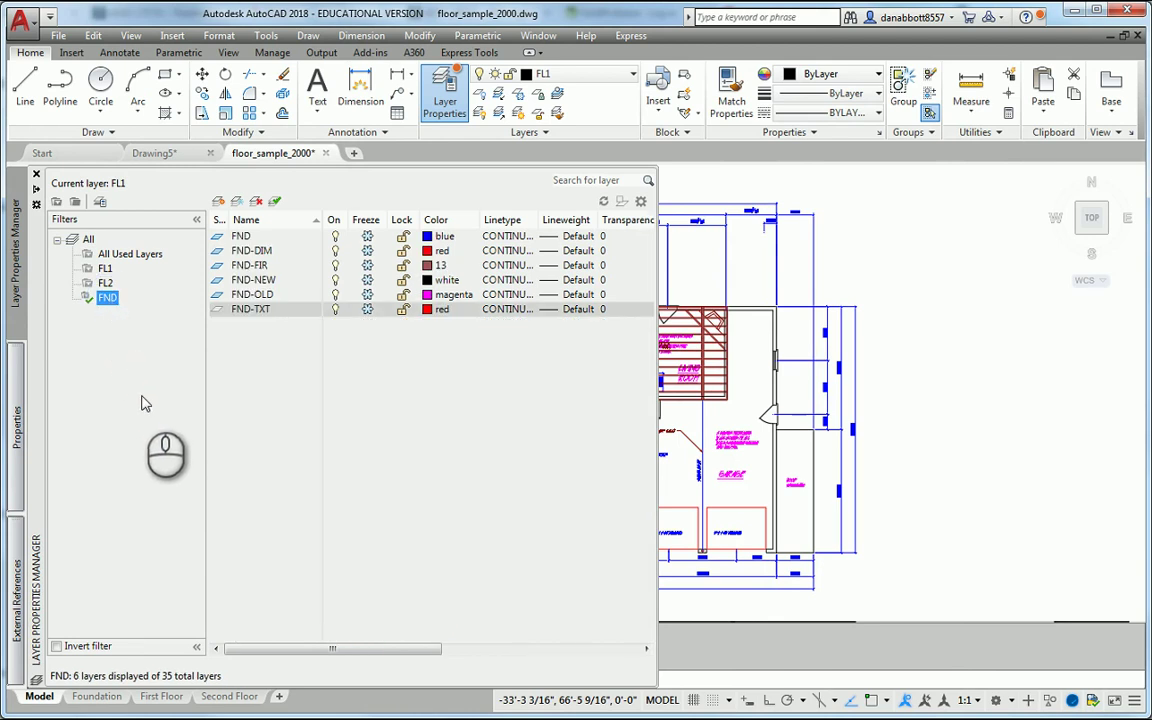
left_click_drag(368, 237, 375, 315)
left_click(368, 309)
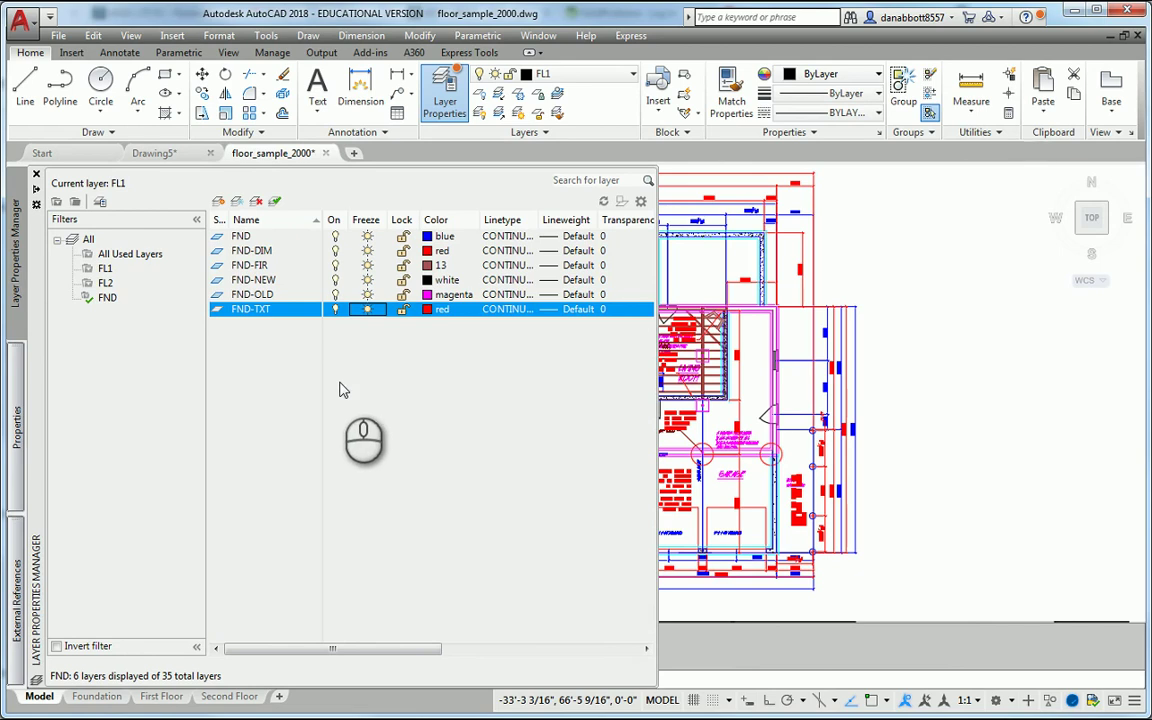
Step: Freeze the non-FND layers via the inverted filter, dismissing the cannot-freeze warning
left_click(57, 647)
left_click_drag(362, 236, 372, 637)
left_click(373, 631)
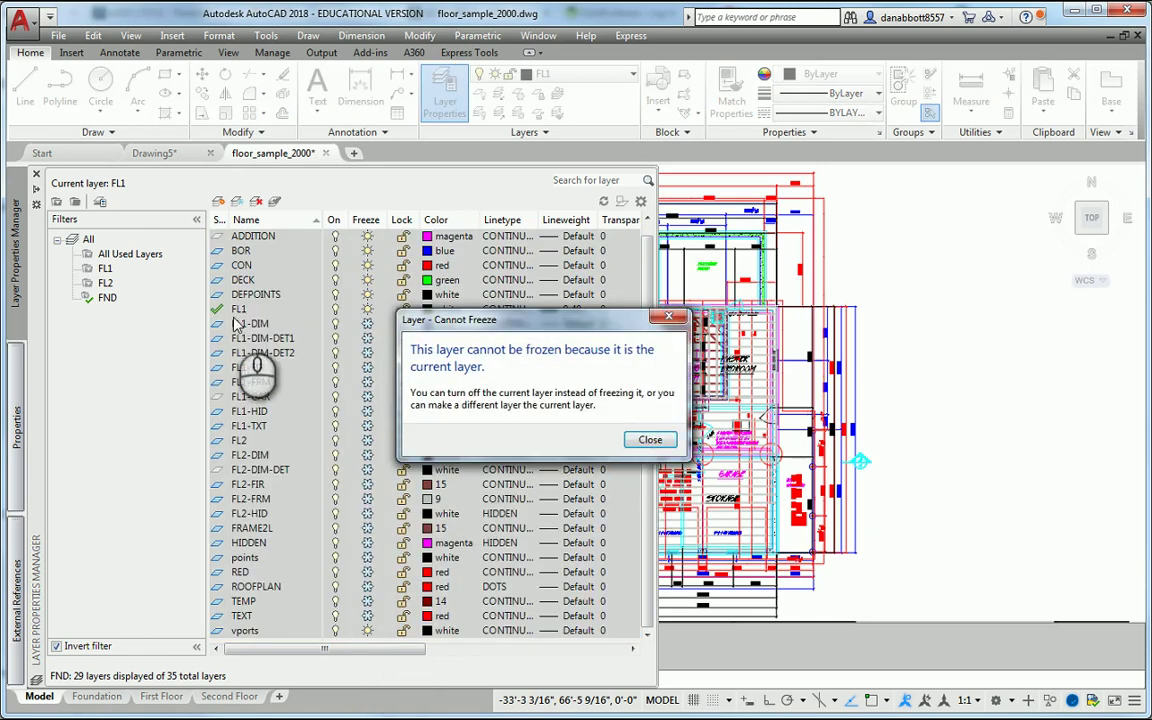
left_click(650, 439)
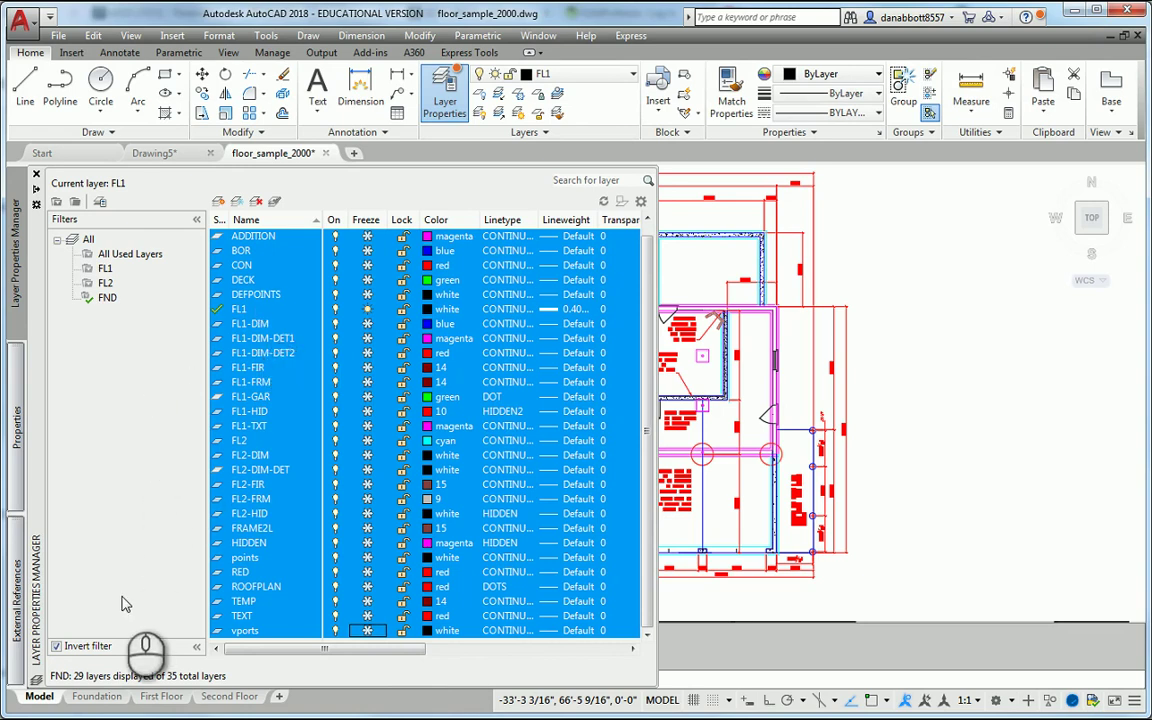
Step: Make FND the current layer, then freeze layer FL1 too
left_click(57, 646)
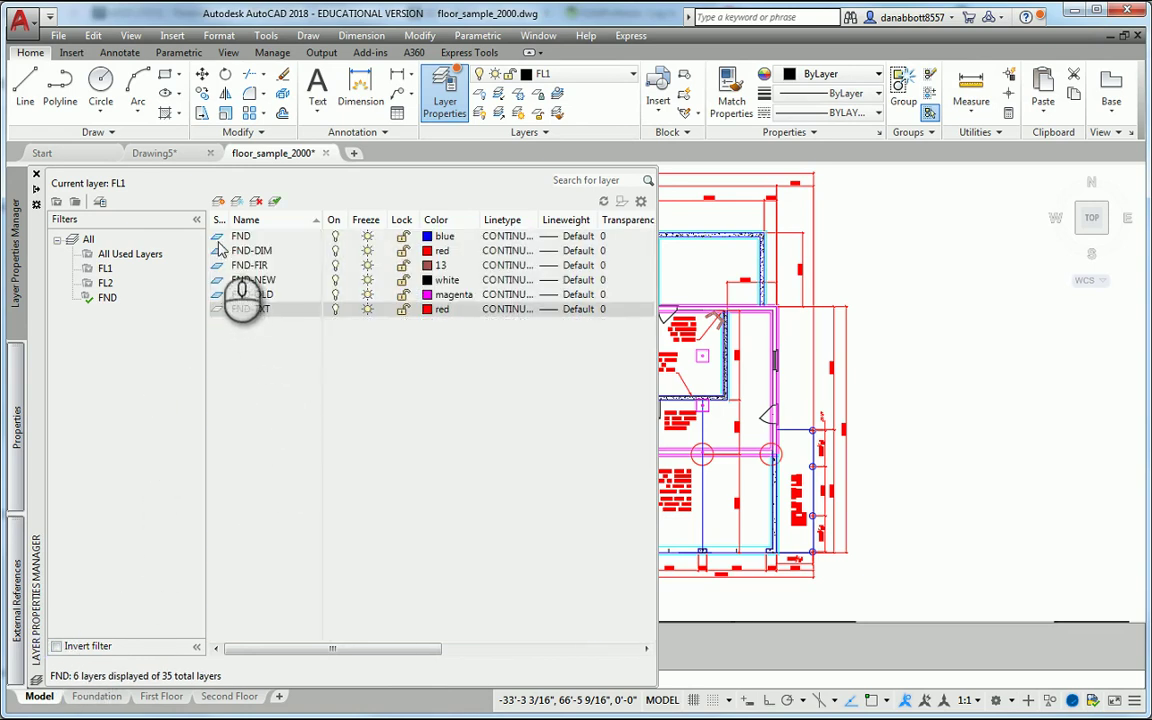
double_click(218, 236)
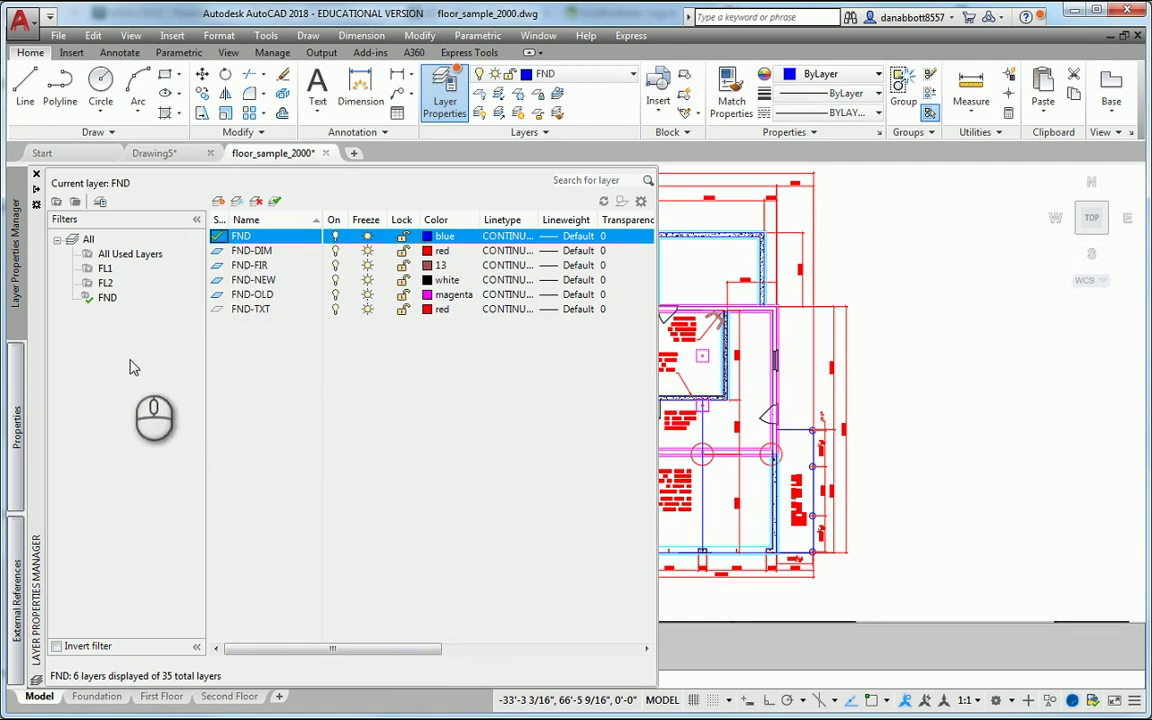
left_click(57, 646)
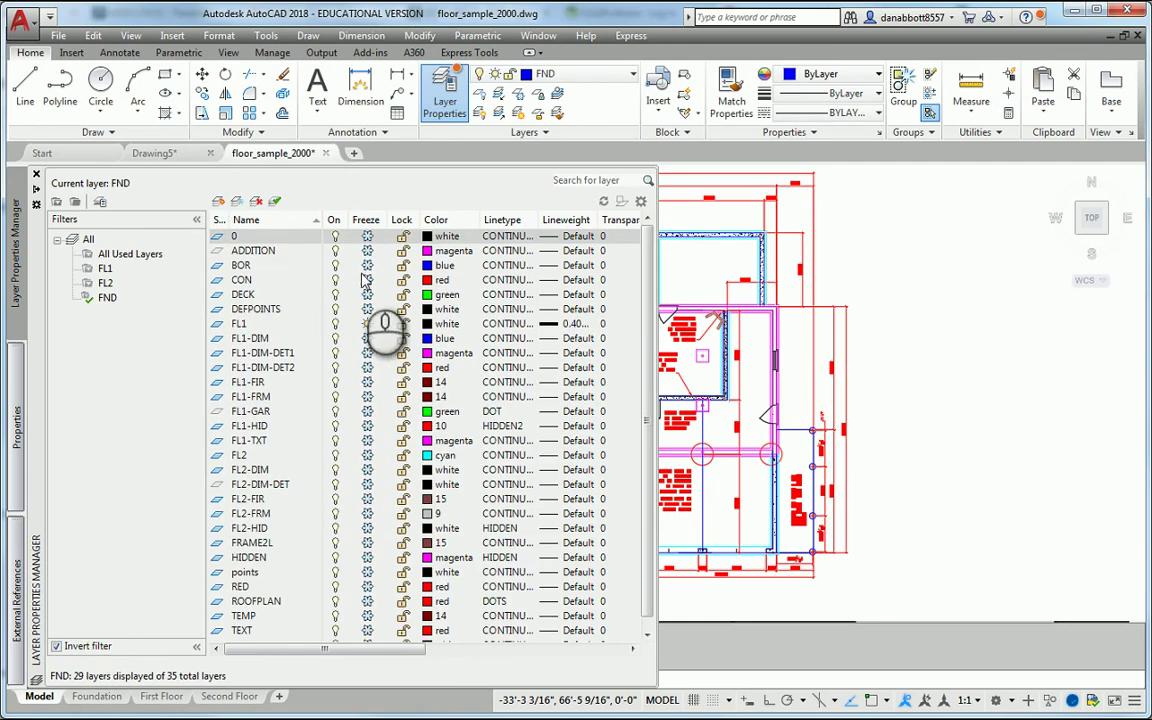
left_click(367, 323)
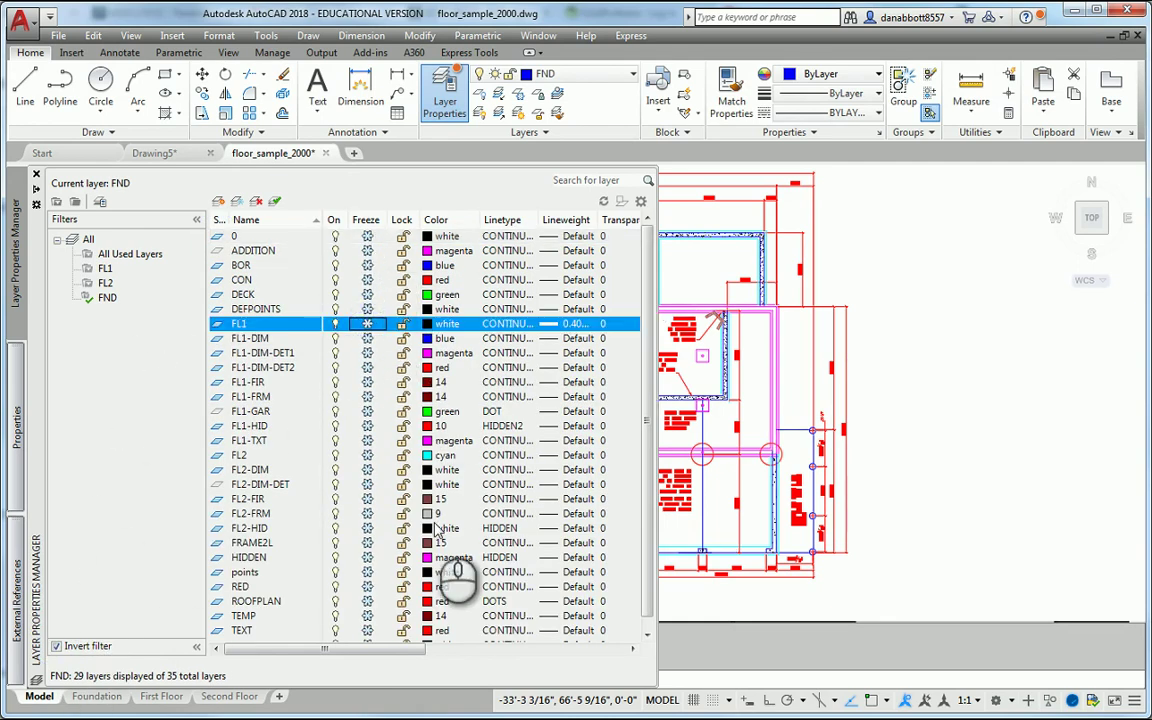
scroll(450, 520, "down", 1)
scroll(450, 520, "up", 1)
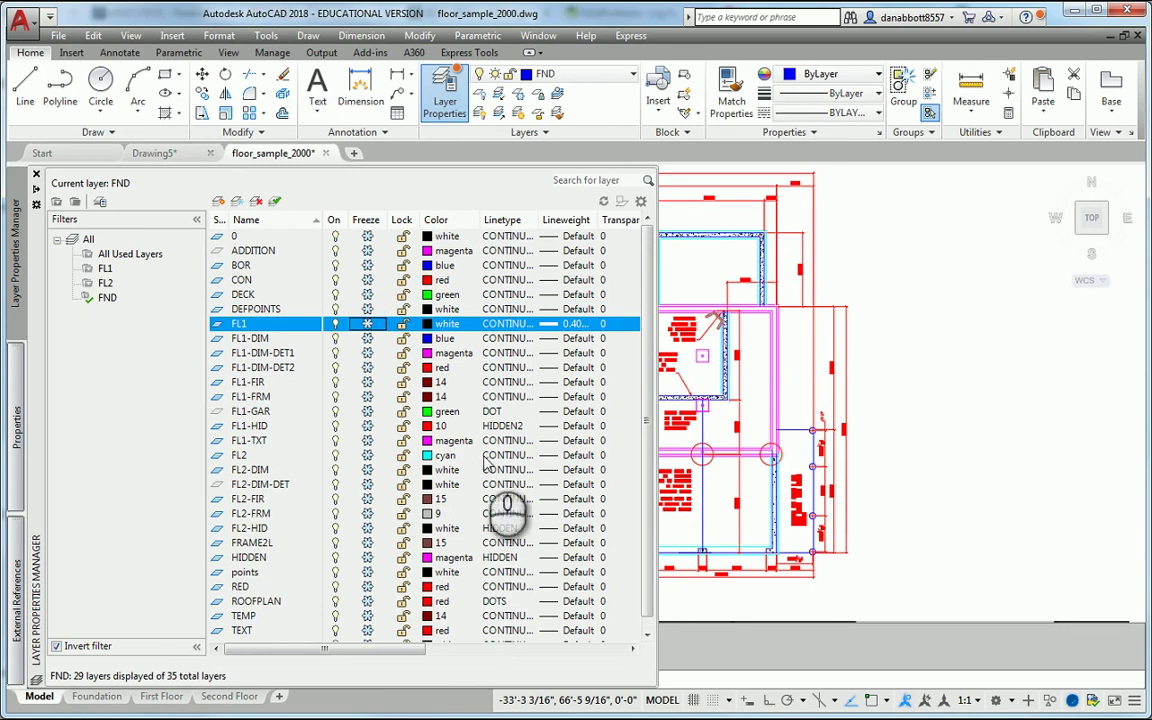
left_click(970, 517)
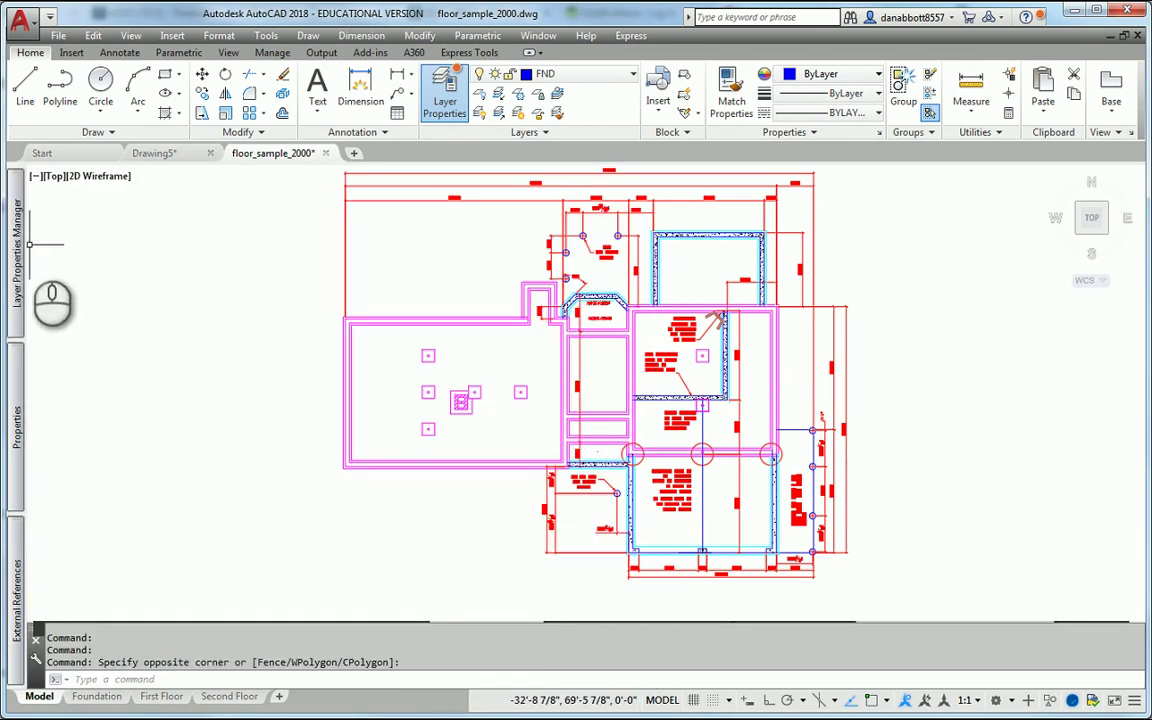
Step: Save the foundation-only settings as layer state FND, then pan the plan slightly left
mouse_move(17, 245)
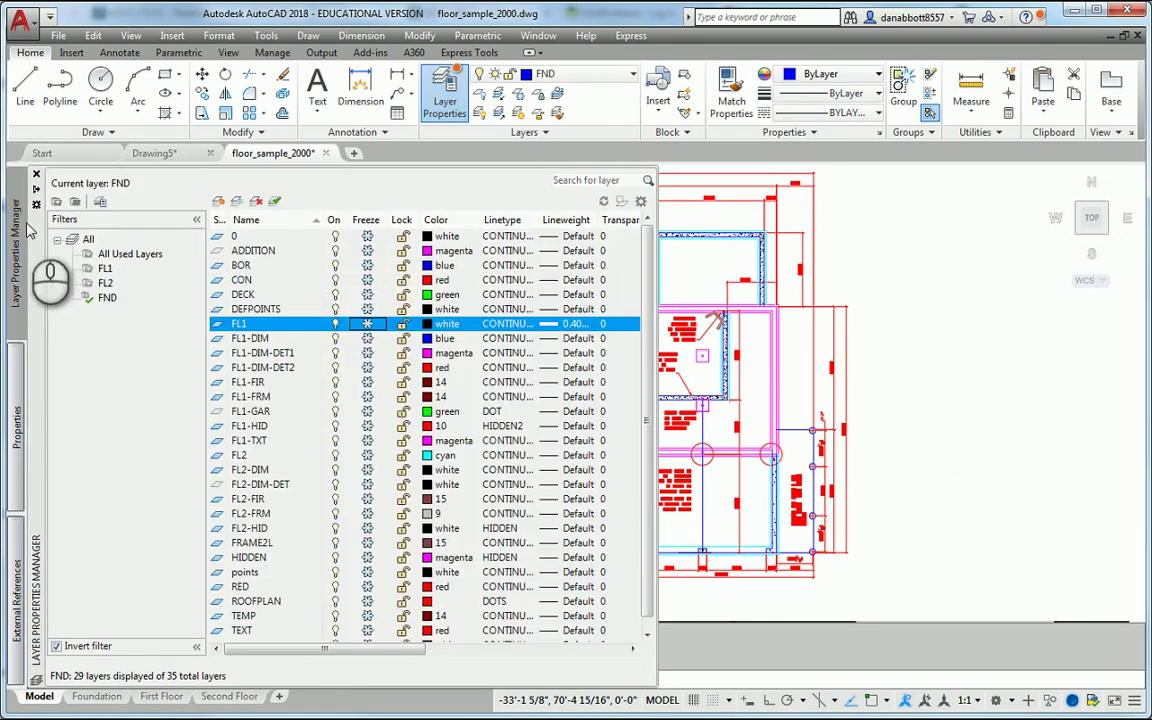
left_click(102, 201)
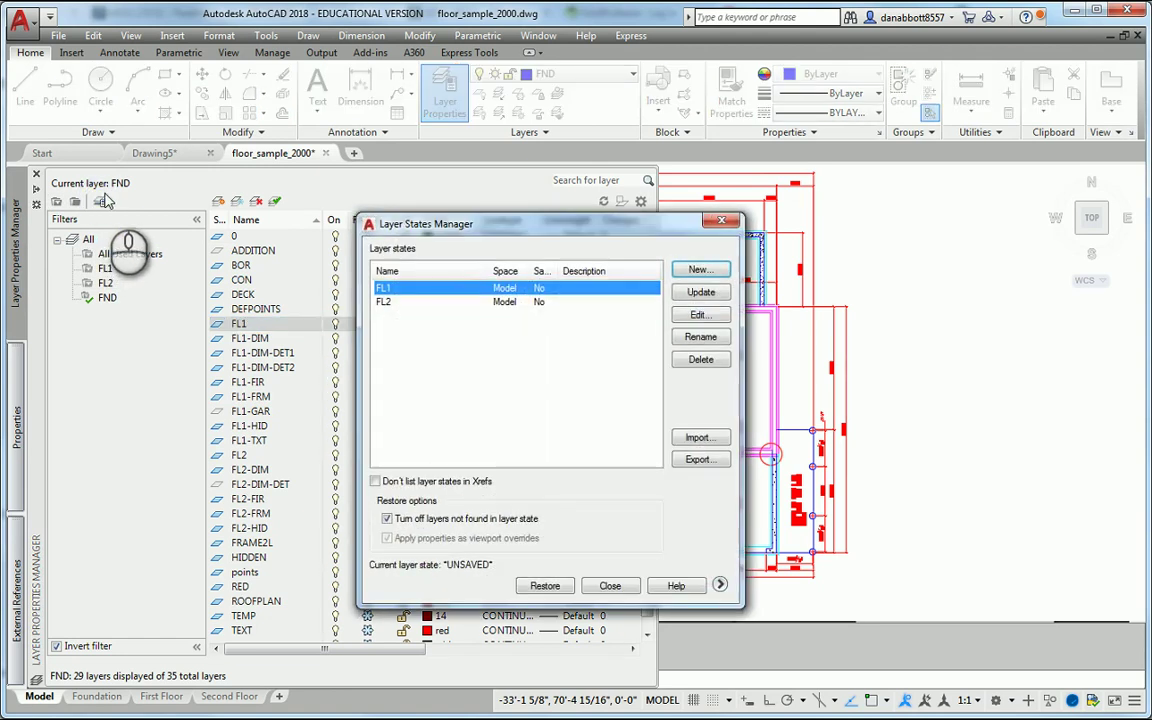
left_click(699, 271)
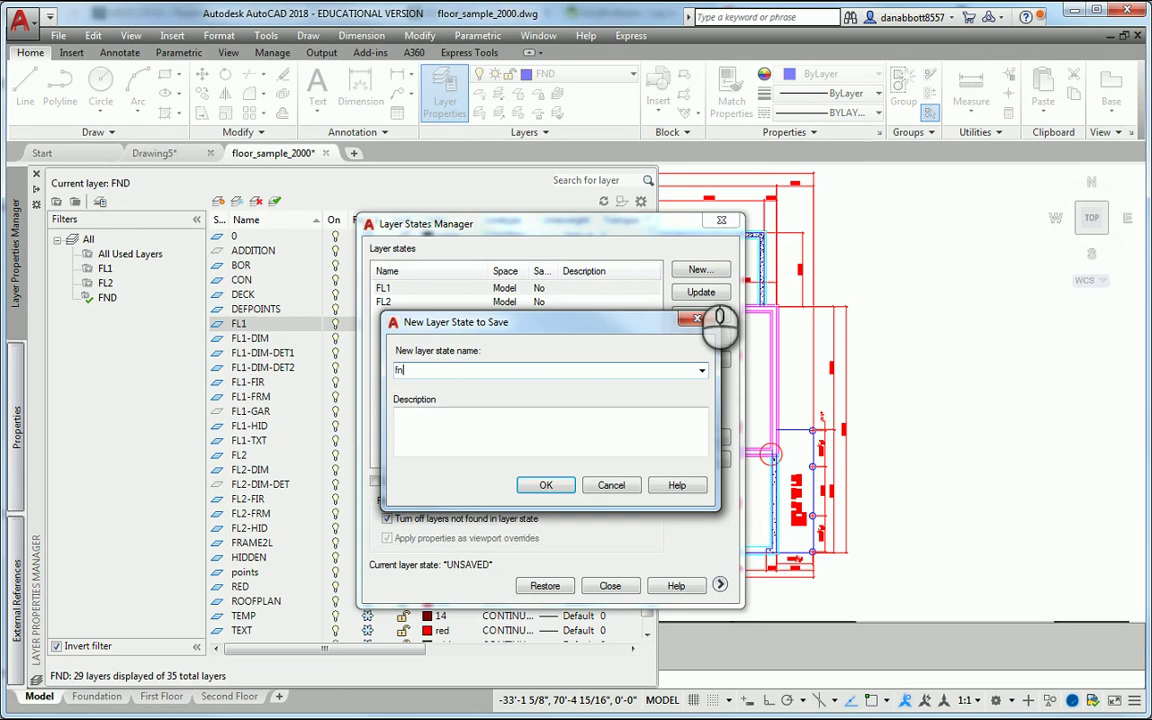
left_click(546, 485)
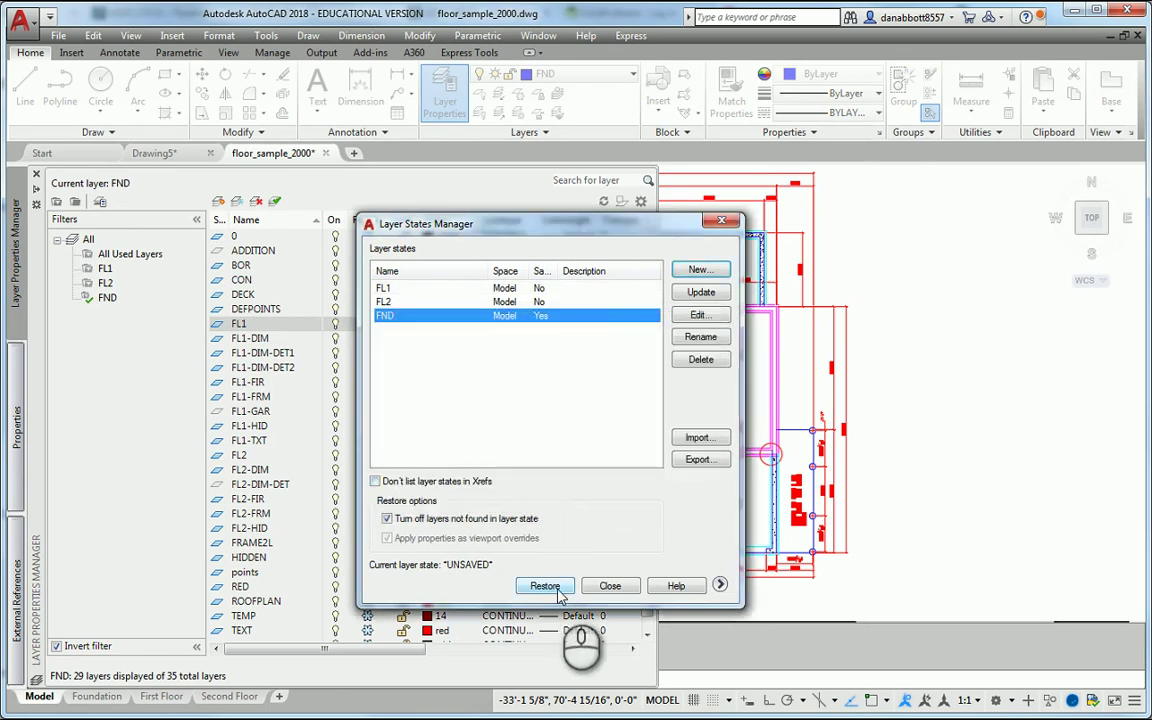
left_click(609, 586)
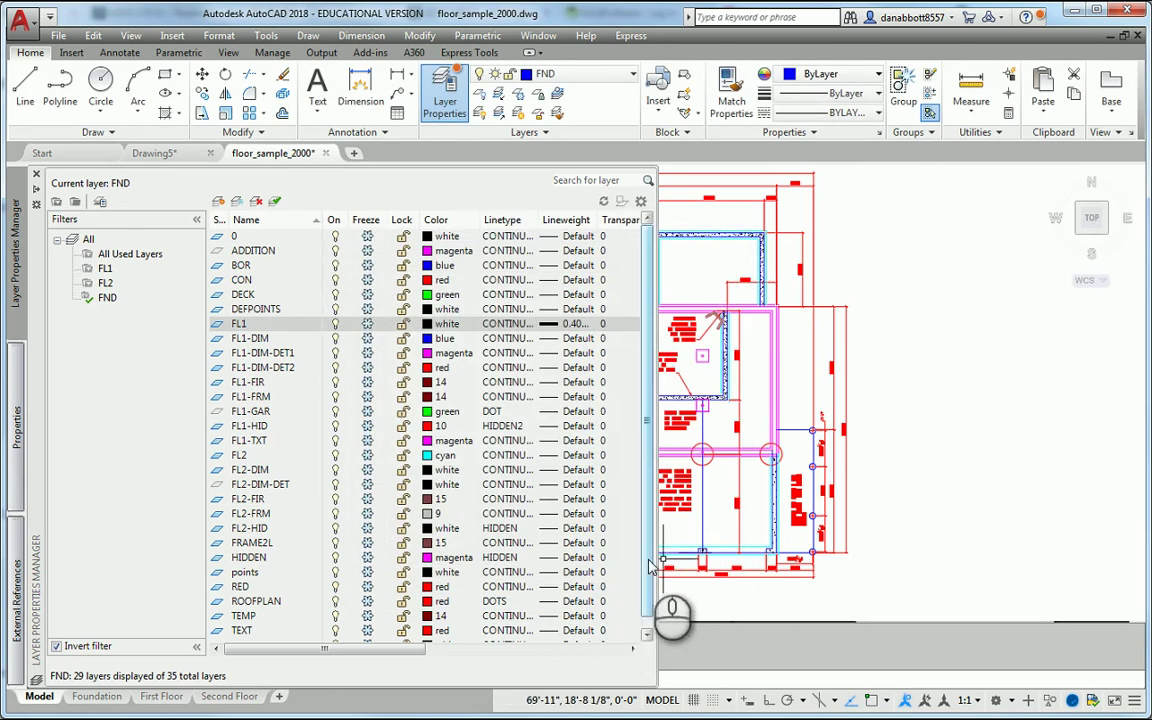
left_click(946, 447)
middle_click_drag(972, 432, 920, 442)
key("Escape")
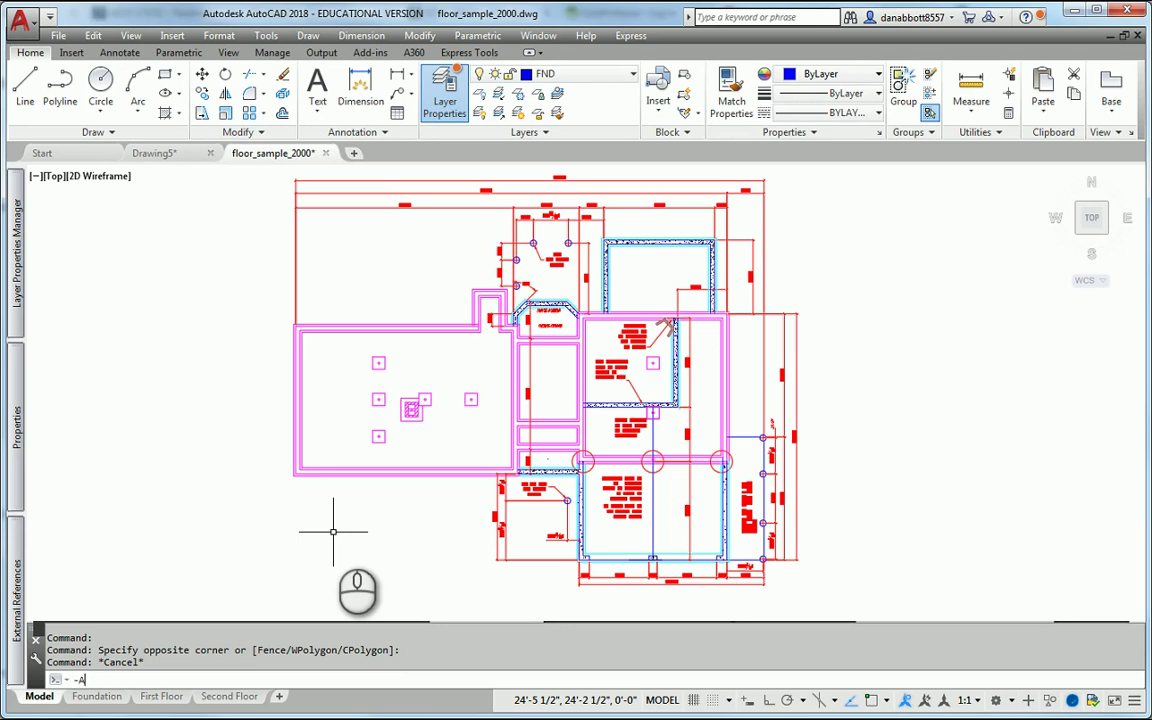
Step: Thaw all layers with the -LAYER command's Thaw option using *
type("LA")
key("Return")
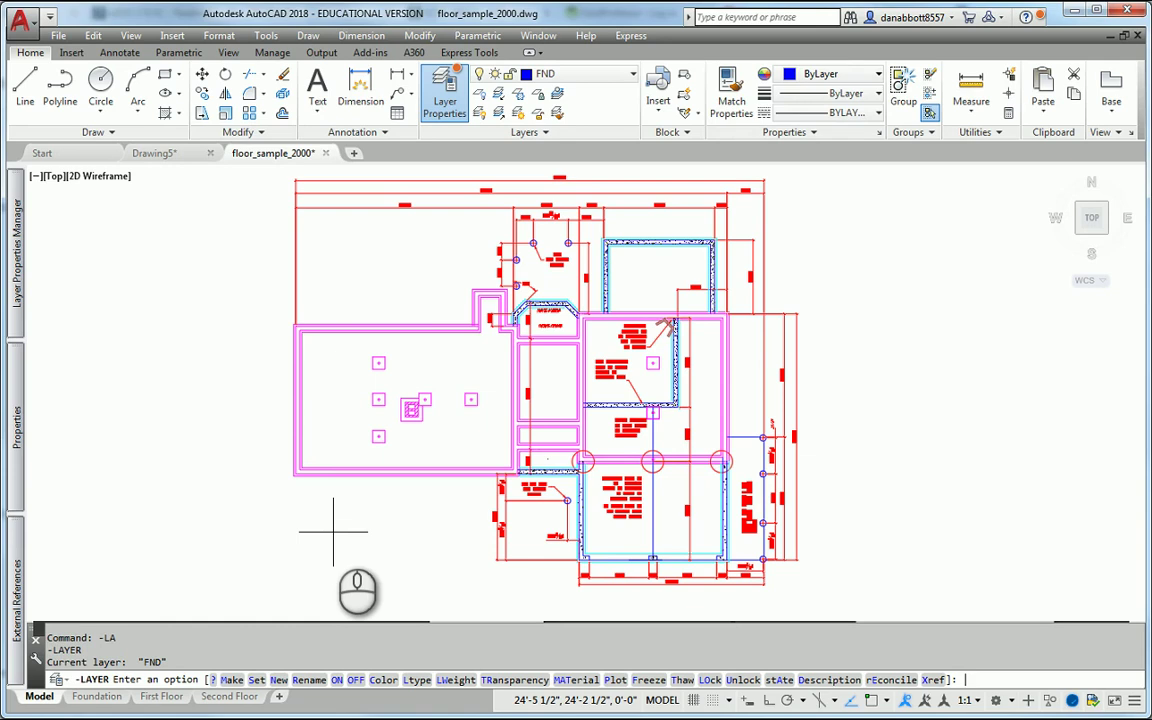
key("Return")
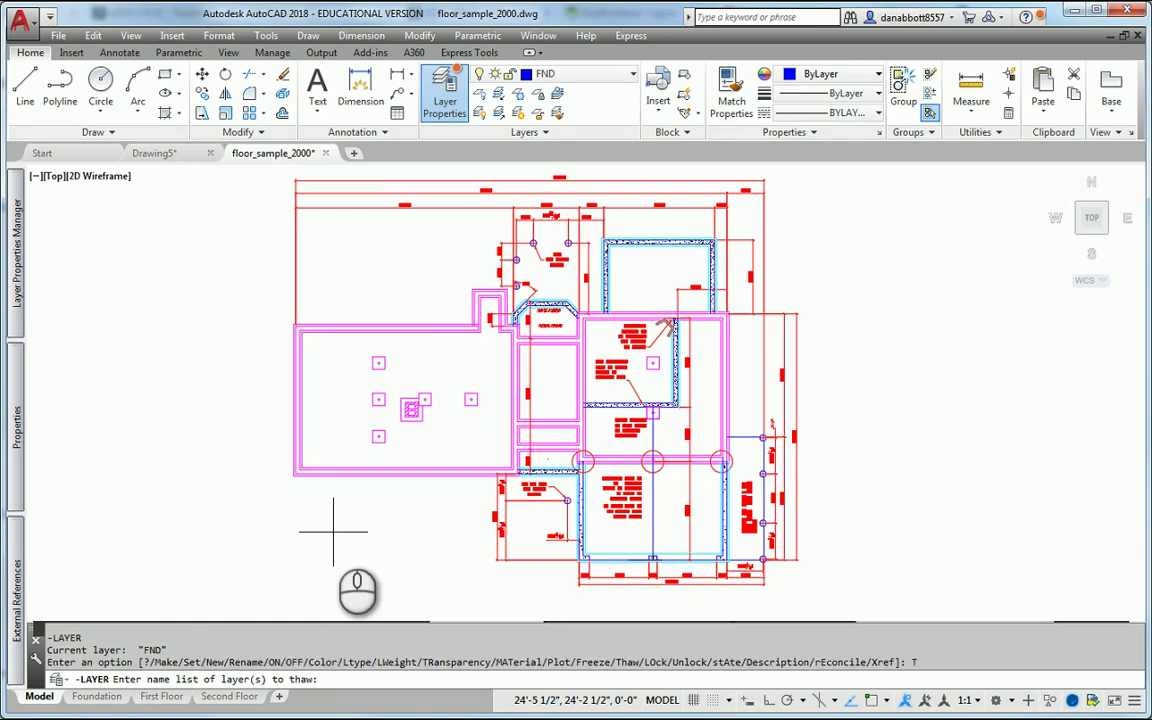
type("*")
key("Return")
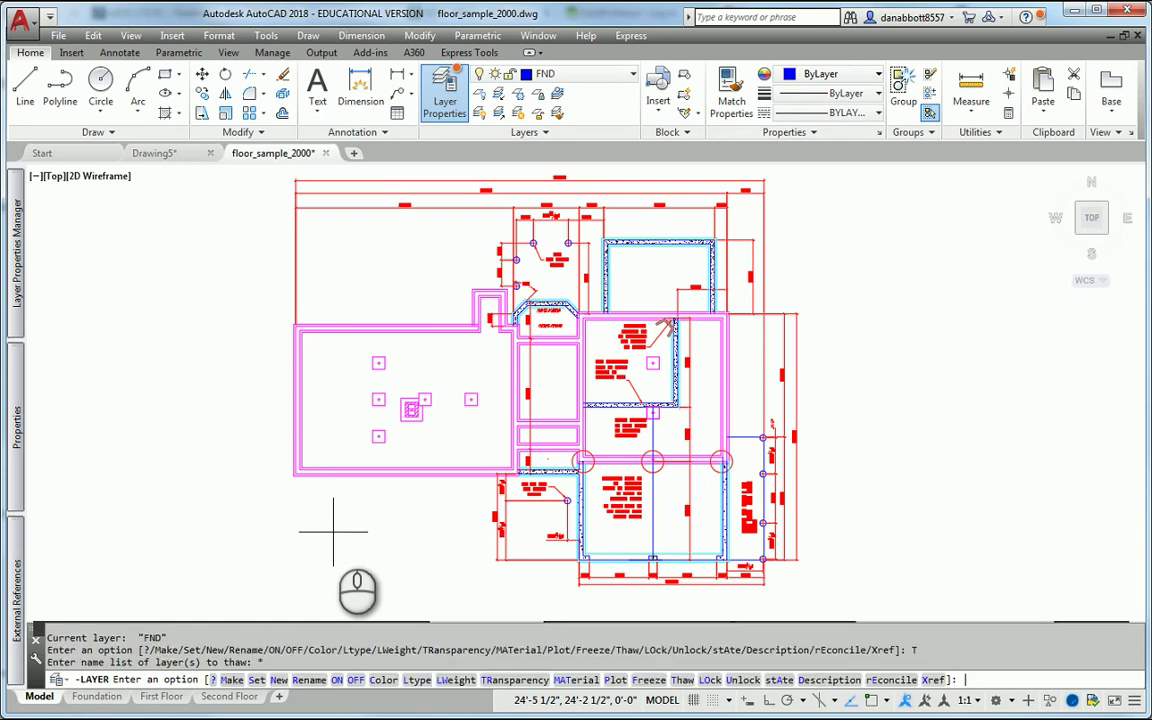
key("Return")
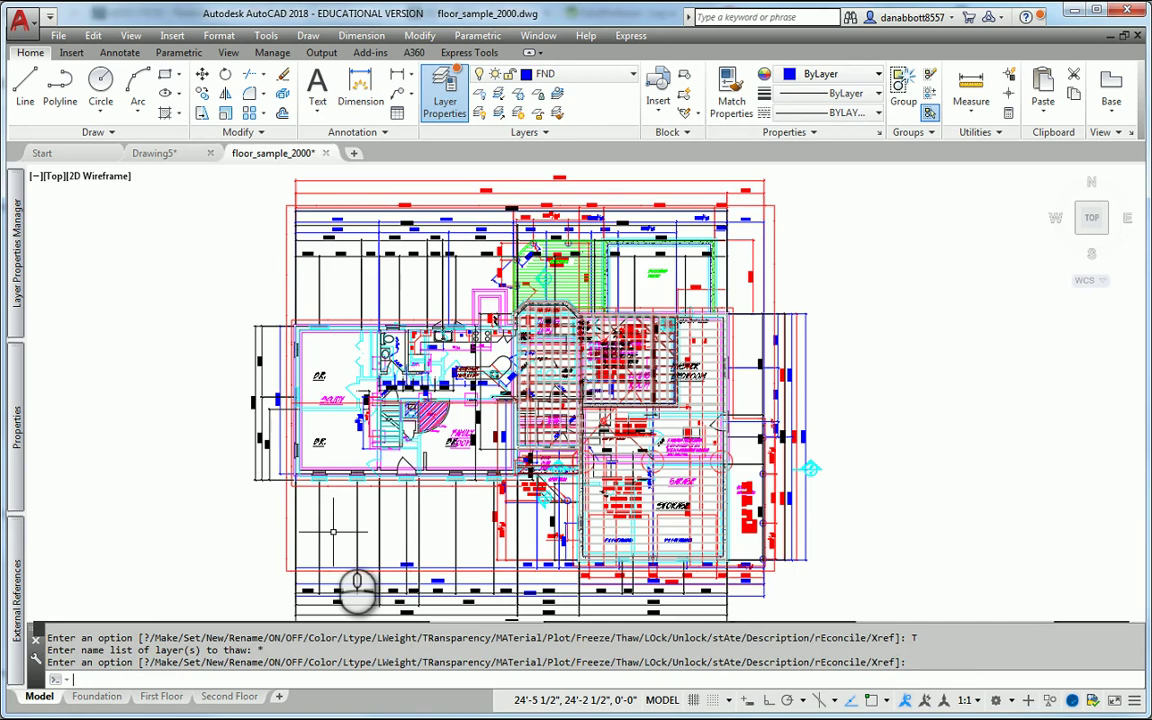
Step: Turn every layer back on with -LAYER ON, then switch to the Foundation layout
key("Return")
type("ON")
key("Return")
key("Return")
right_click(357, 592)
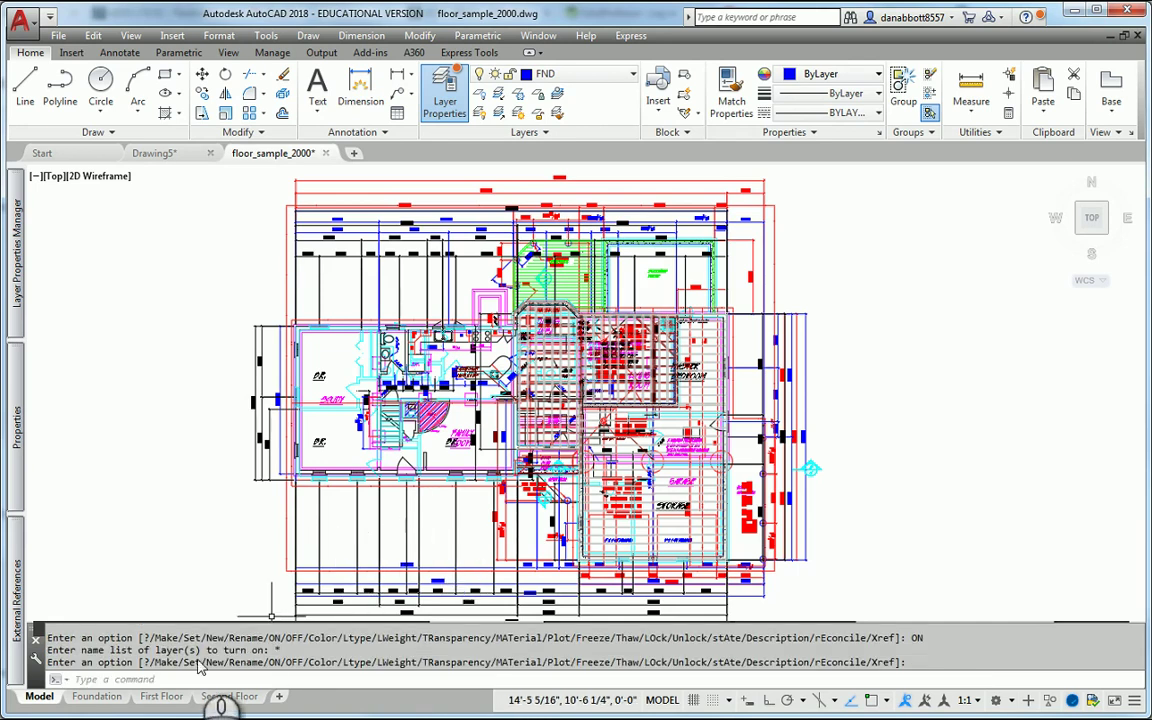
left_click(96, 697)
Step: Activate the Foundation viewport, then widen the layer palette and auto-fit the VP Freeze column
middle_click_drag(527, 527, 643, 590)
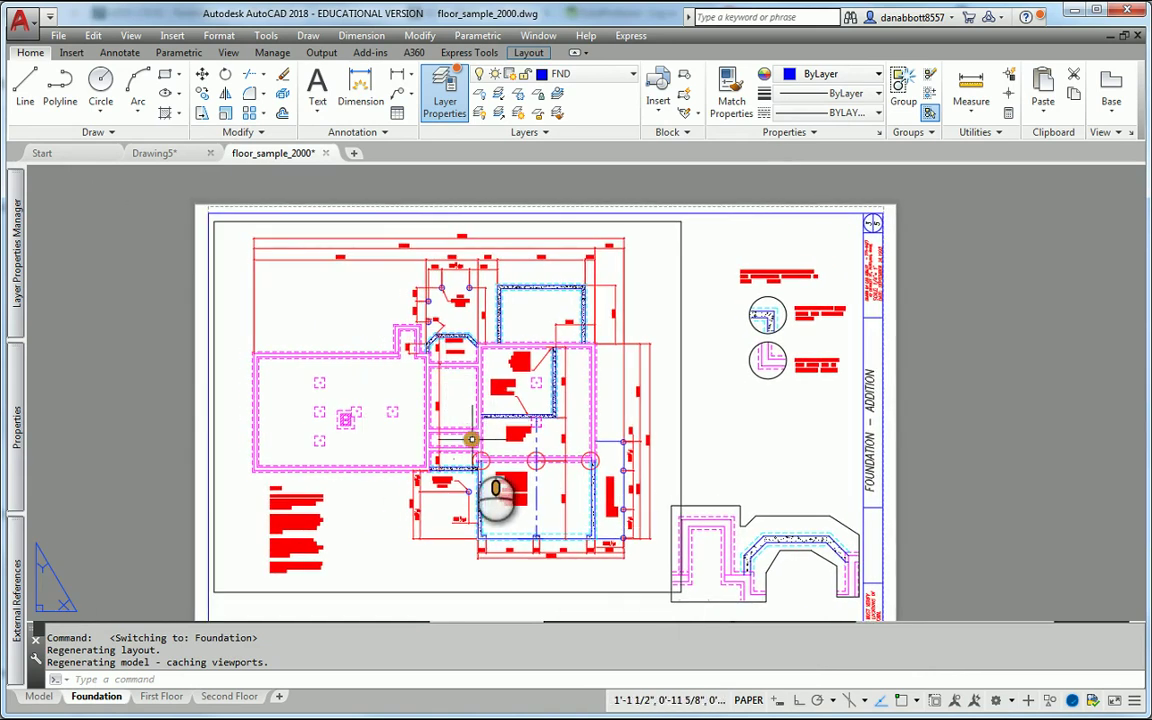
middle_click_drag(470, 481, 432, 460)
middle_click_drag(411, 402, 404, 411)
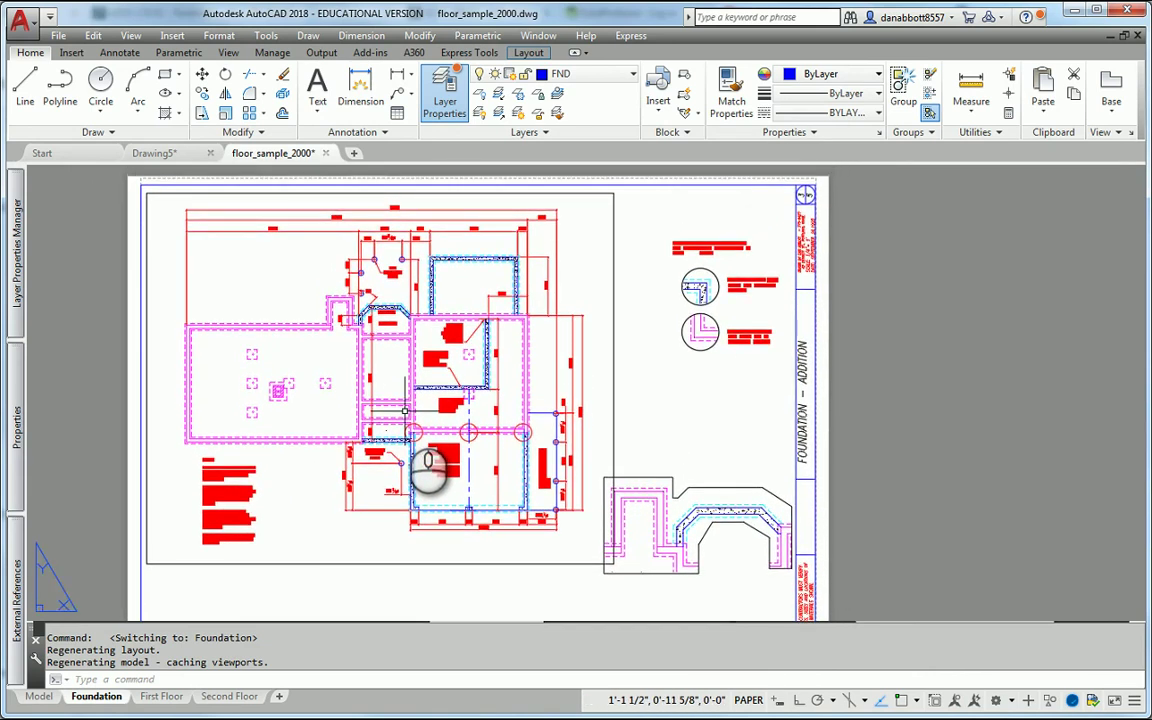
double_click(320, 488)
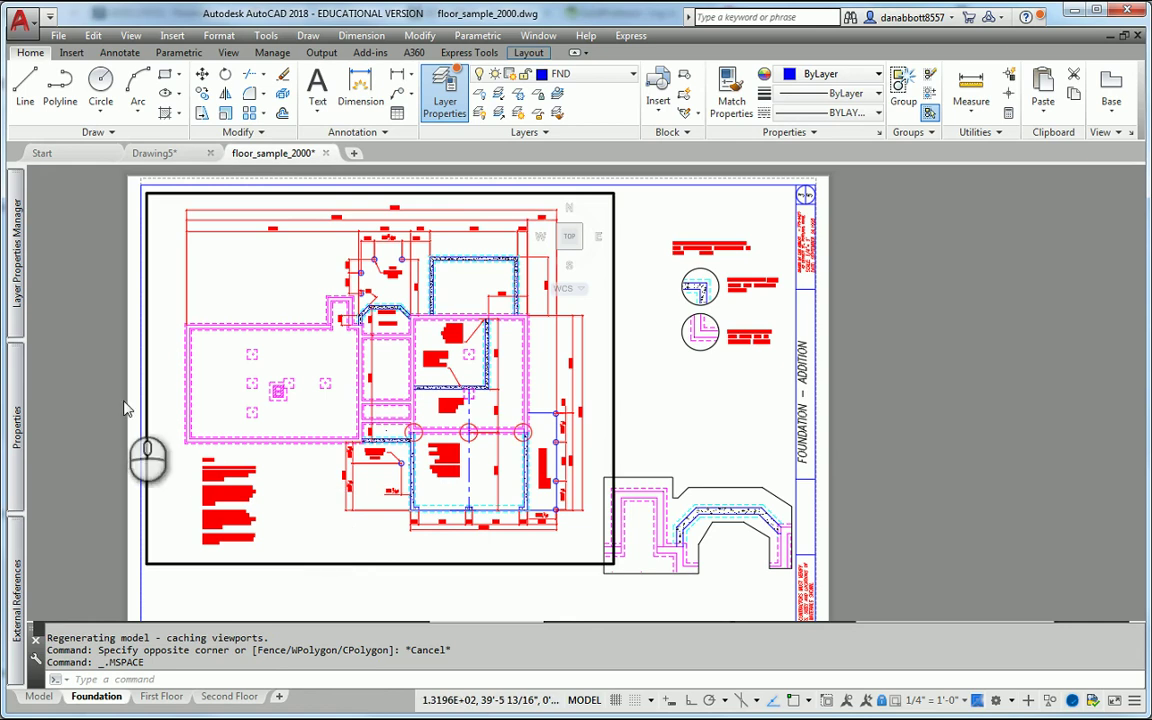
mouse_move(16, 265)
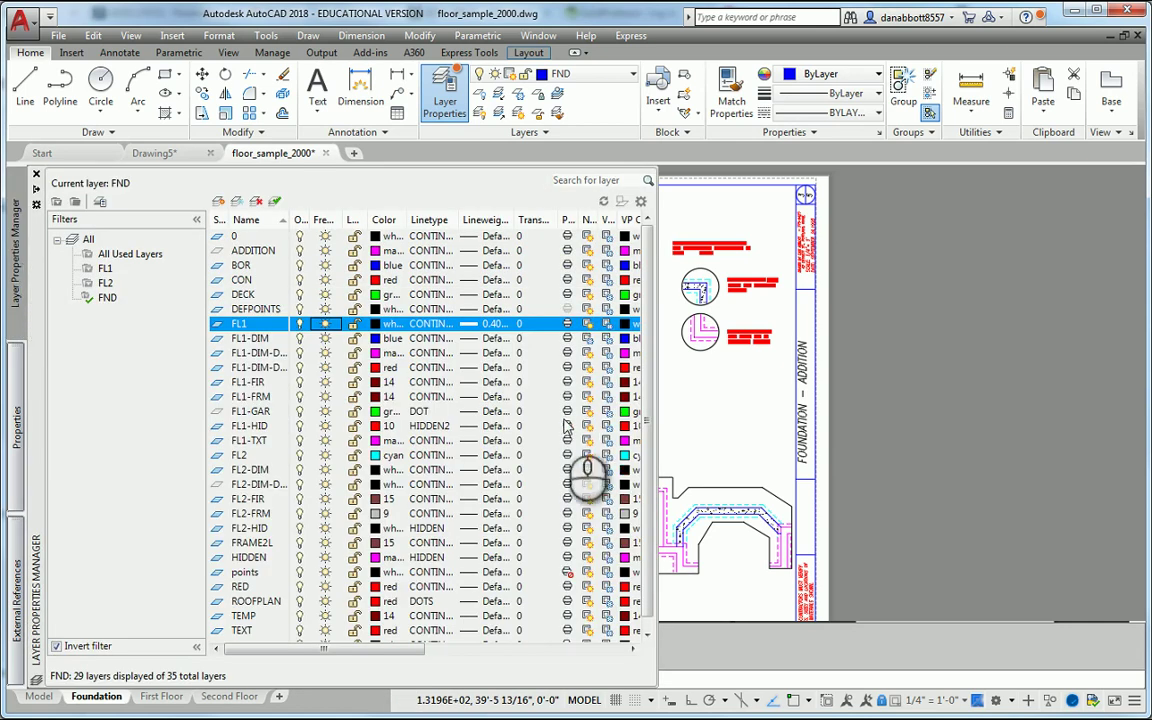
left_click_drag(657, 391, 719, 391)
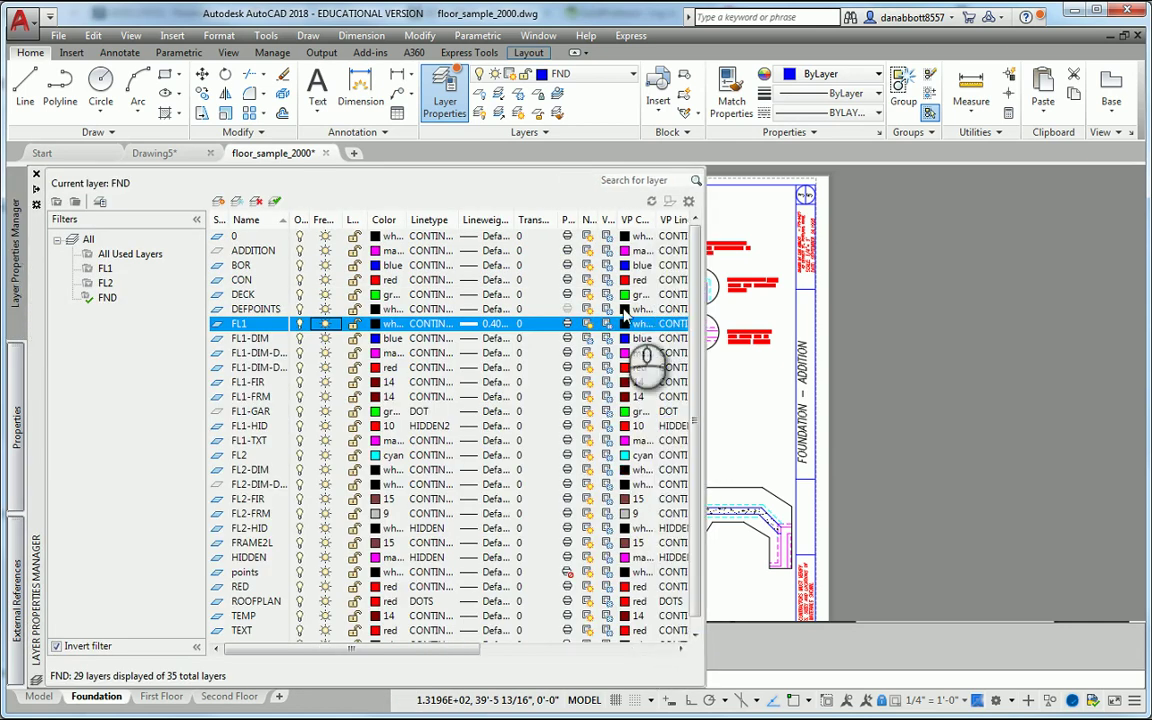
double_click(620, 218)
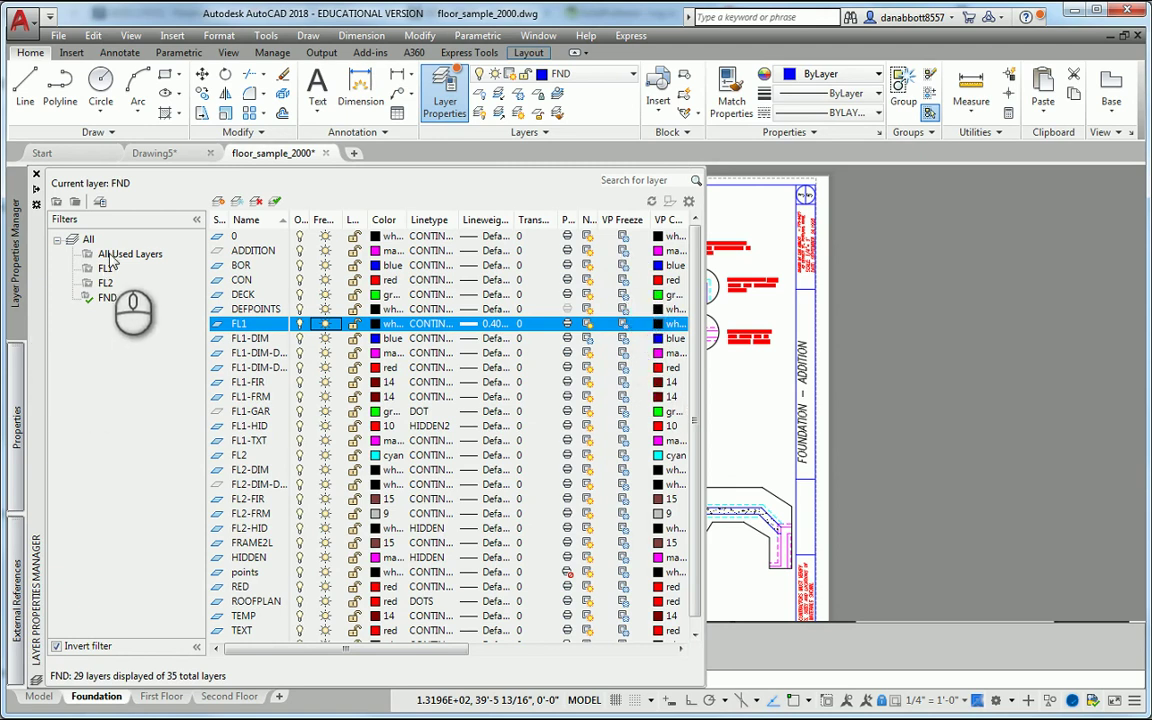
left_click(120, 255)
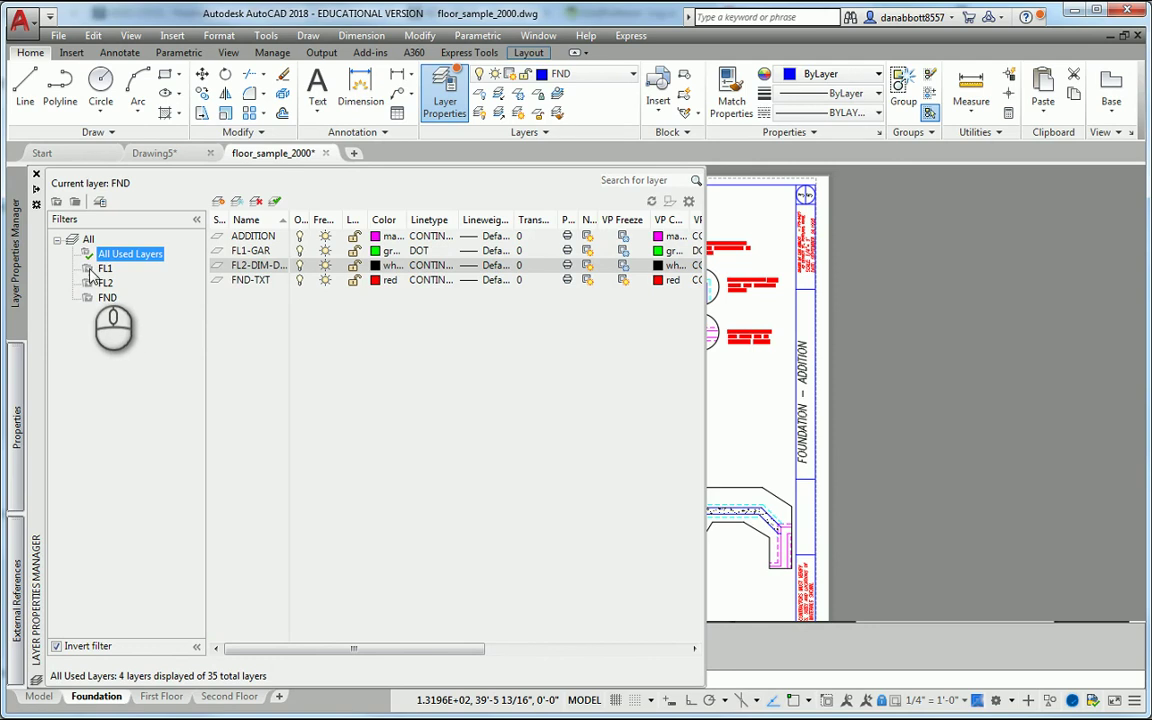
left_click(86, 240)
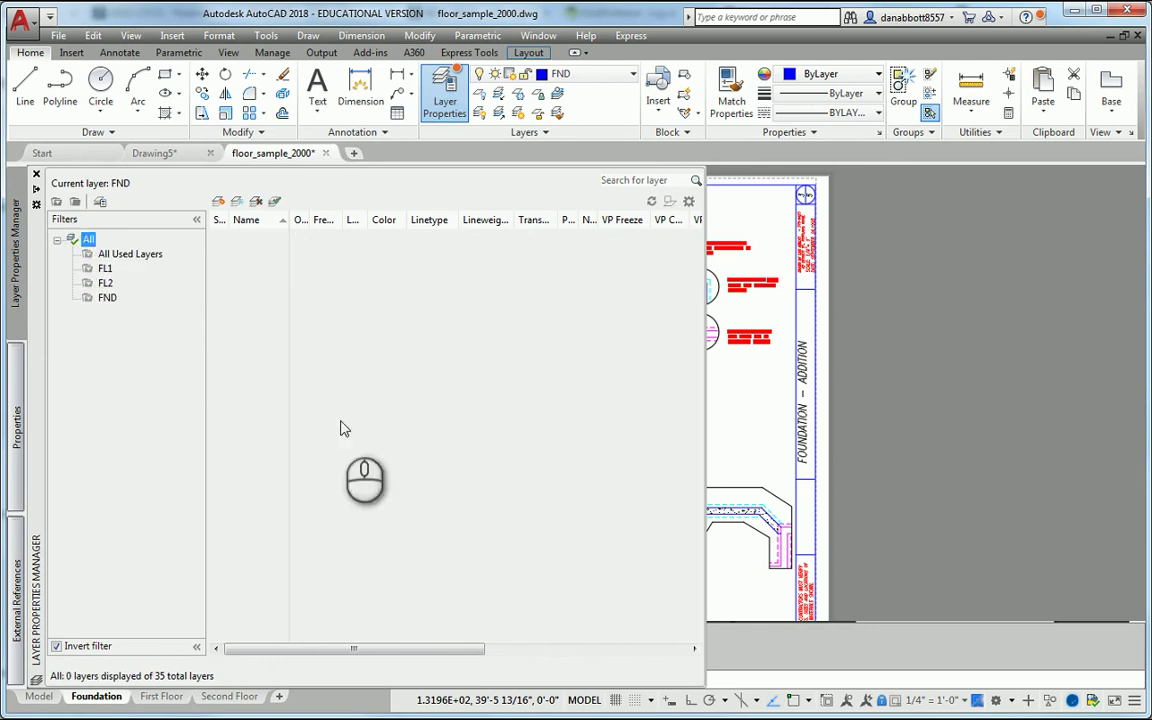
left_click(102, 647)
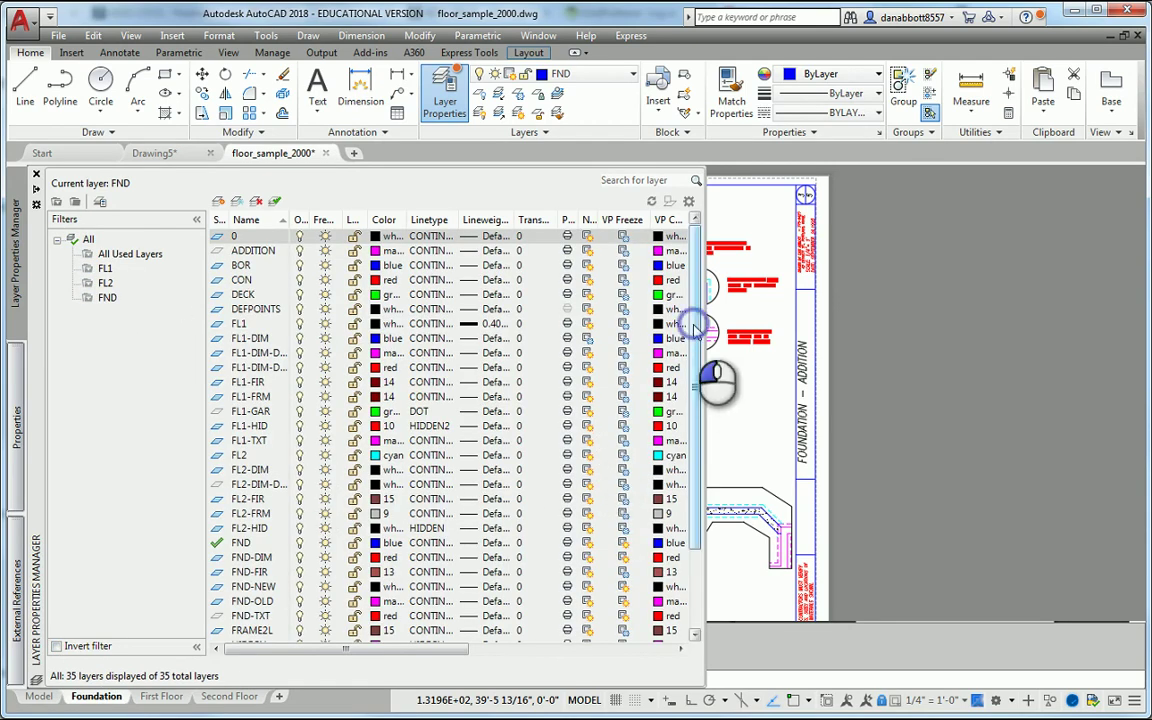
scroll(694, 333, "down", 1)
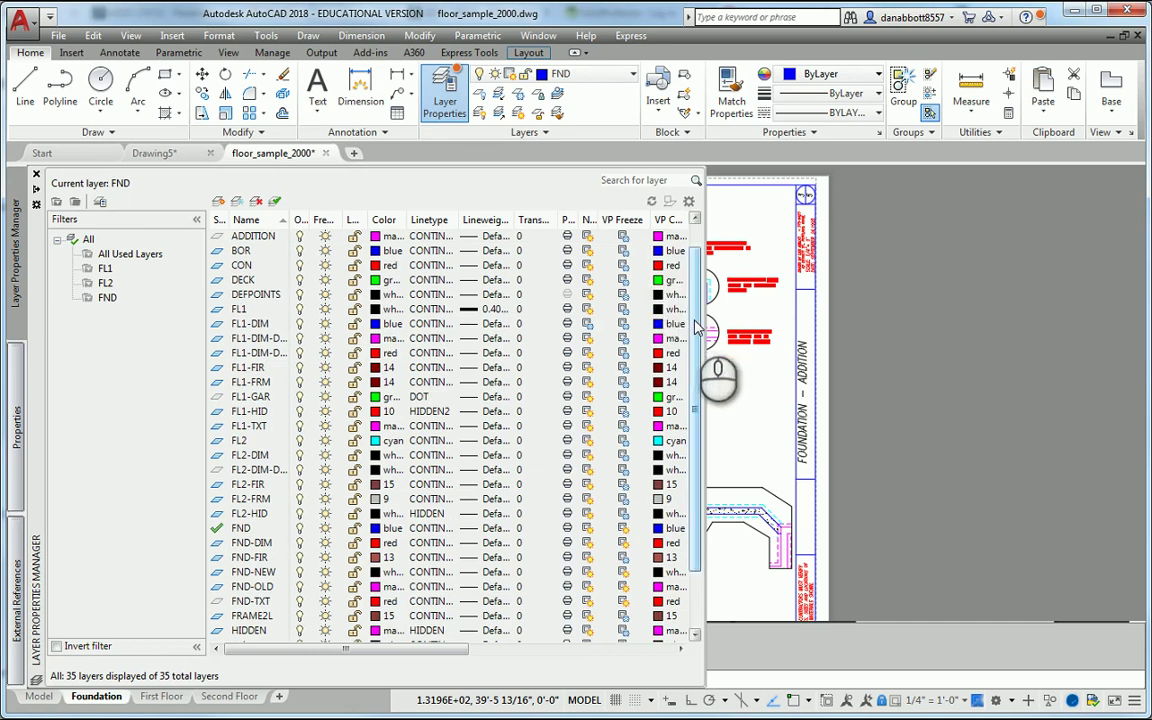
left_click_drag(694, 327, 668, 372)
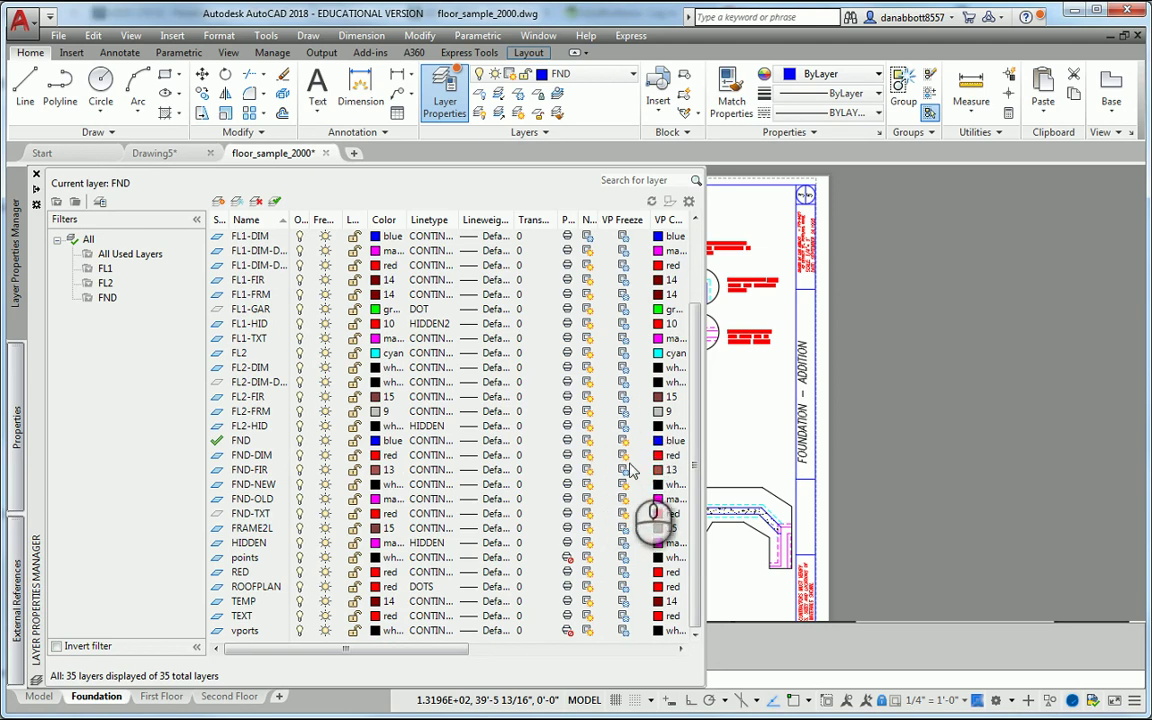
Step: In the Layer States Manager, create a new state named FND-VP and close the manager
left_click(100, 201)
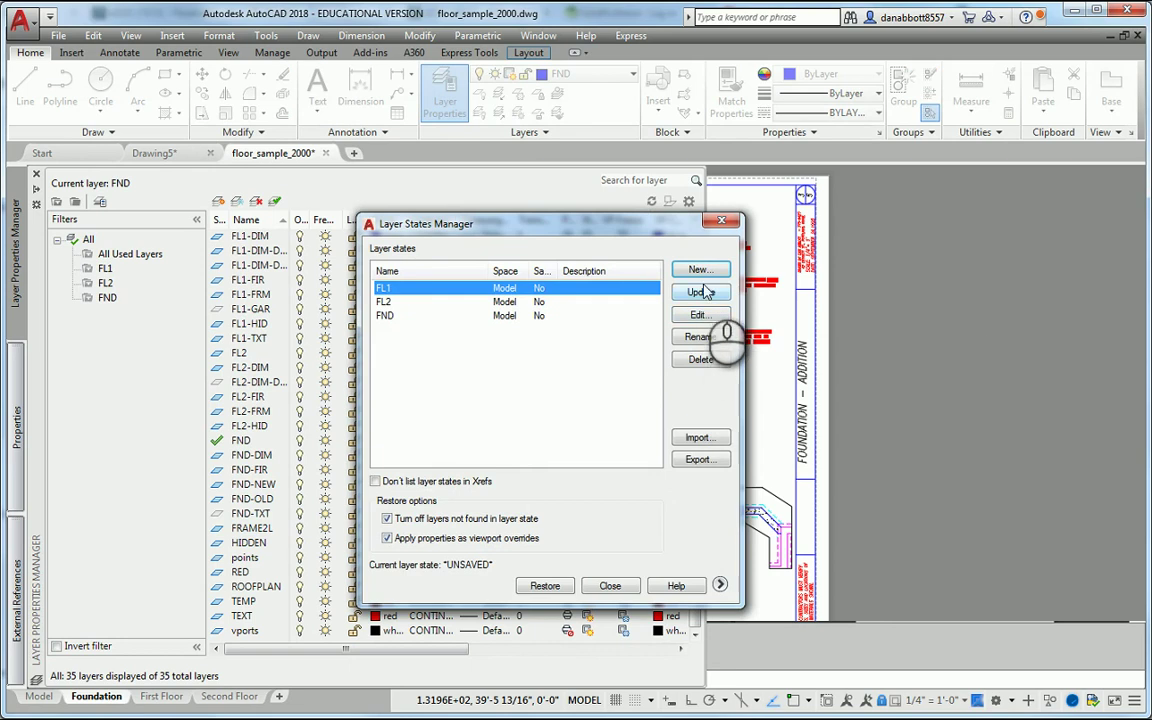
left_click(700, 270)
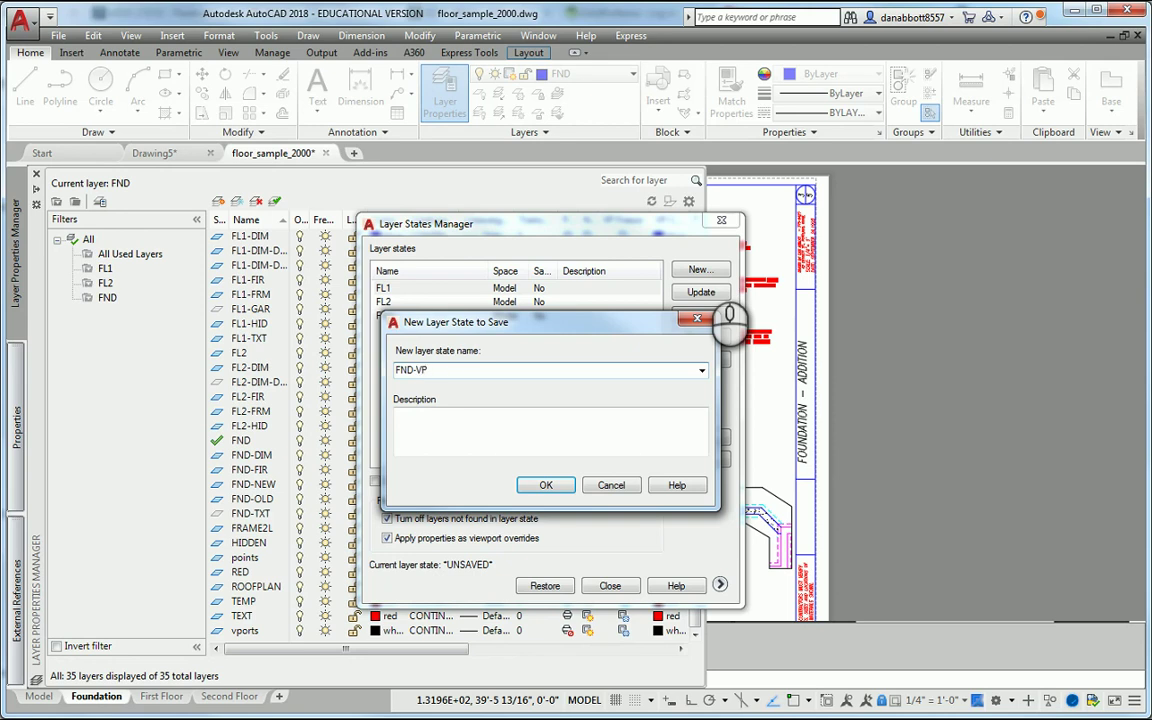
left_click(546, 485)
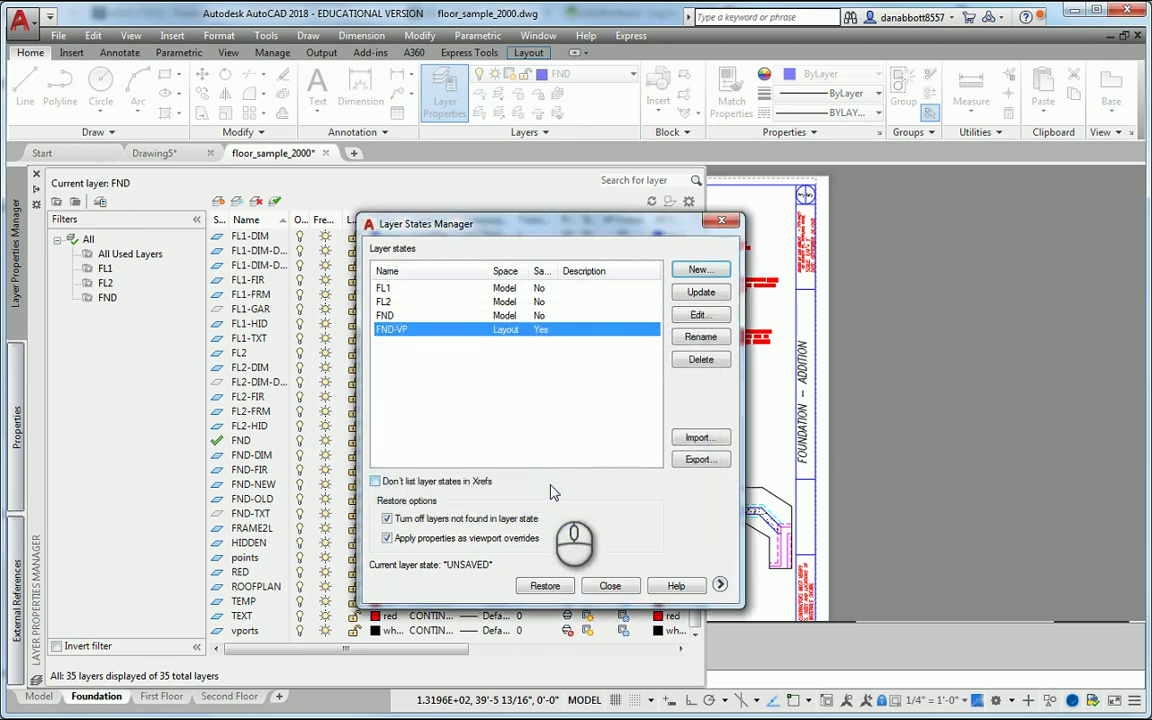
left_click(610, 586)
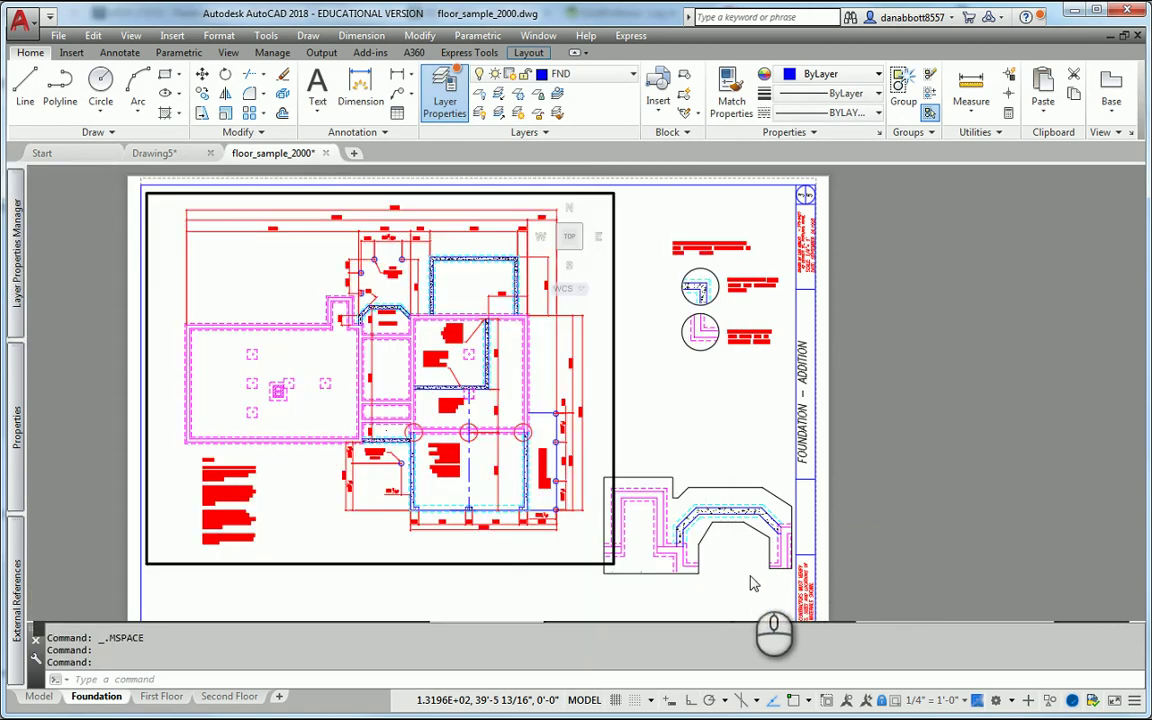
Step: Go to the Second Floor layout and activate its main floor-plan viewport
middle_click_drag(519, 543, 509, 519)
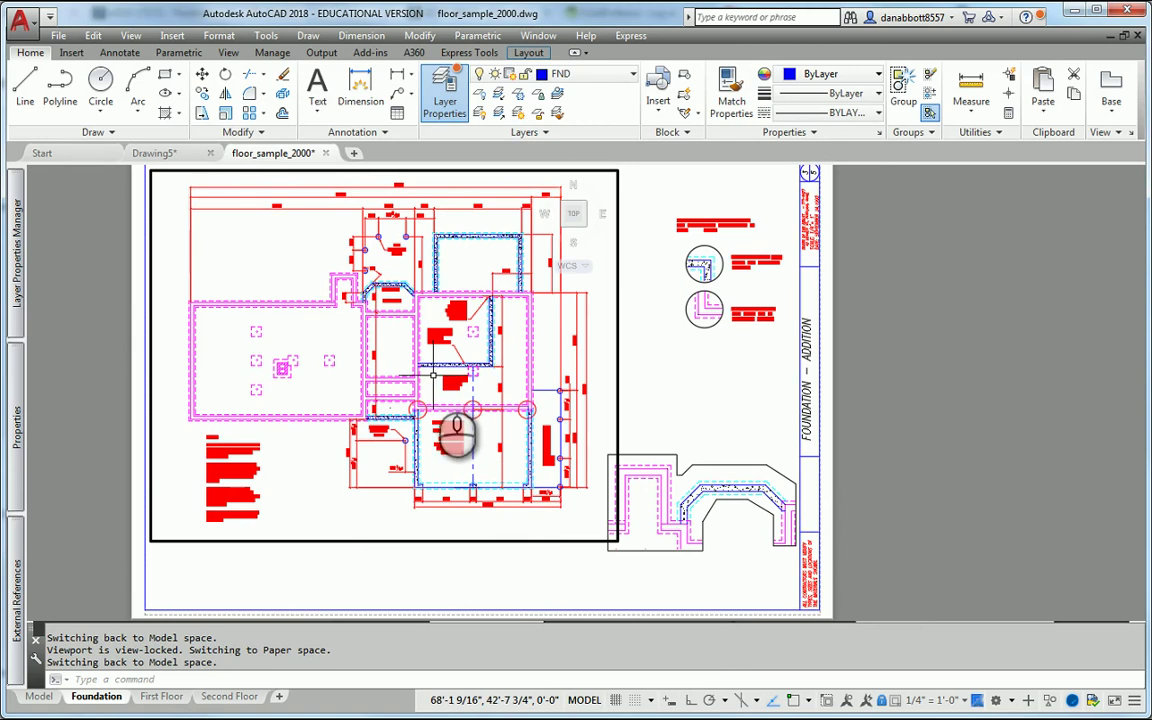
left_click(160, 697)
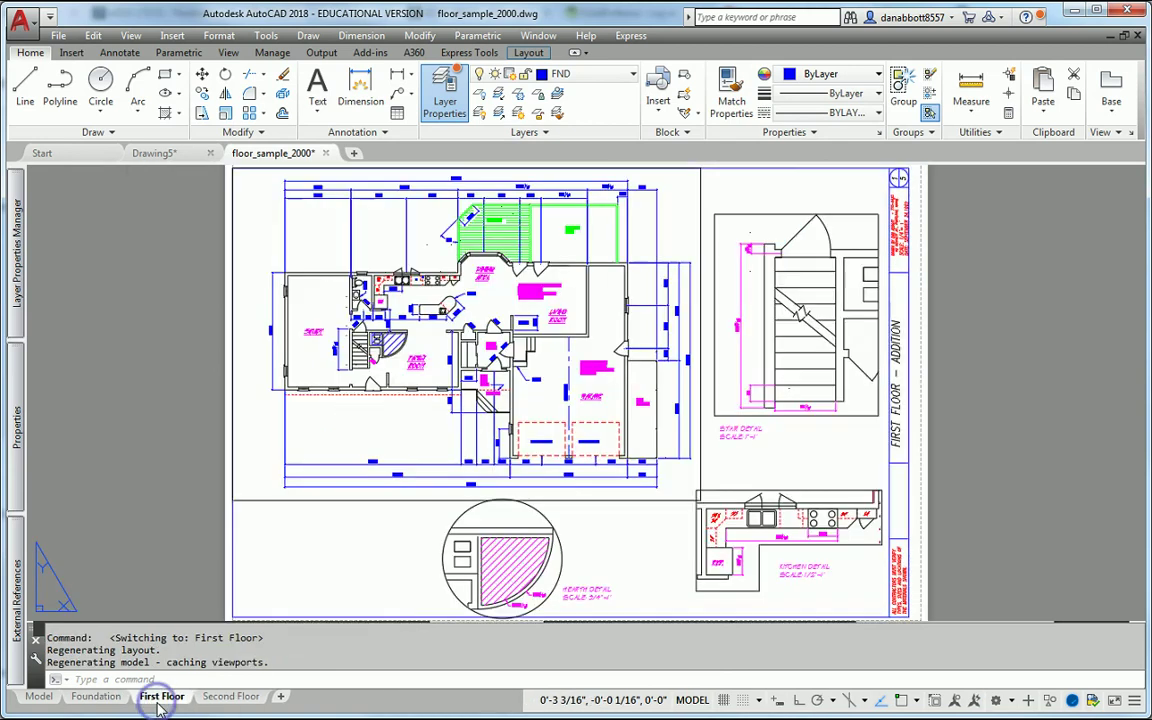
left_click(229, 697)
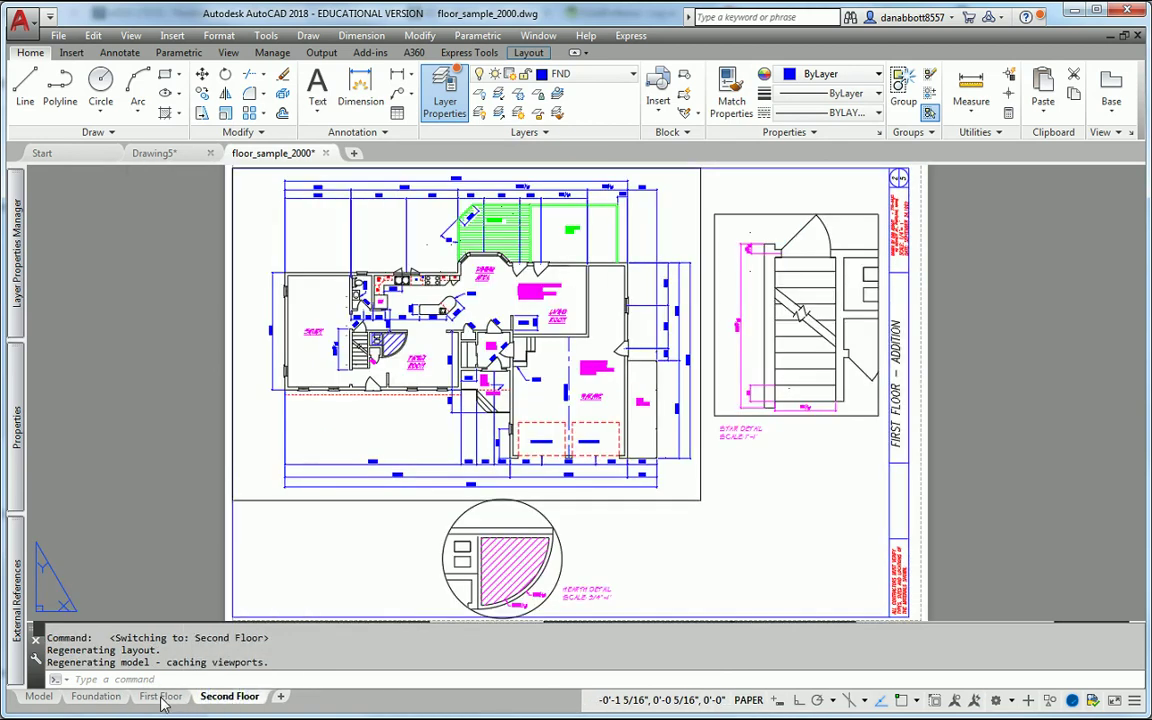
left_click(162, 699)
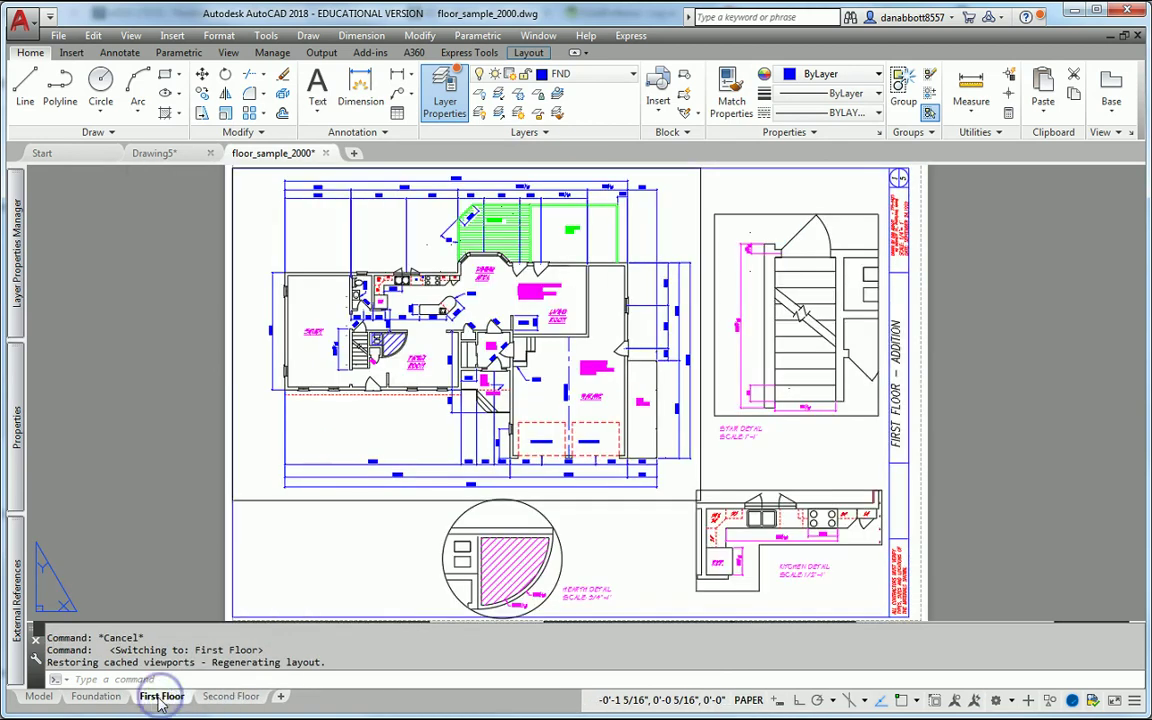
left_click(231, 697)
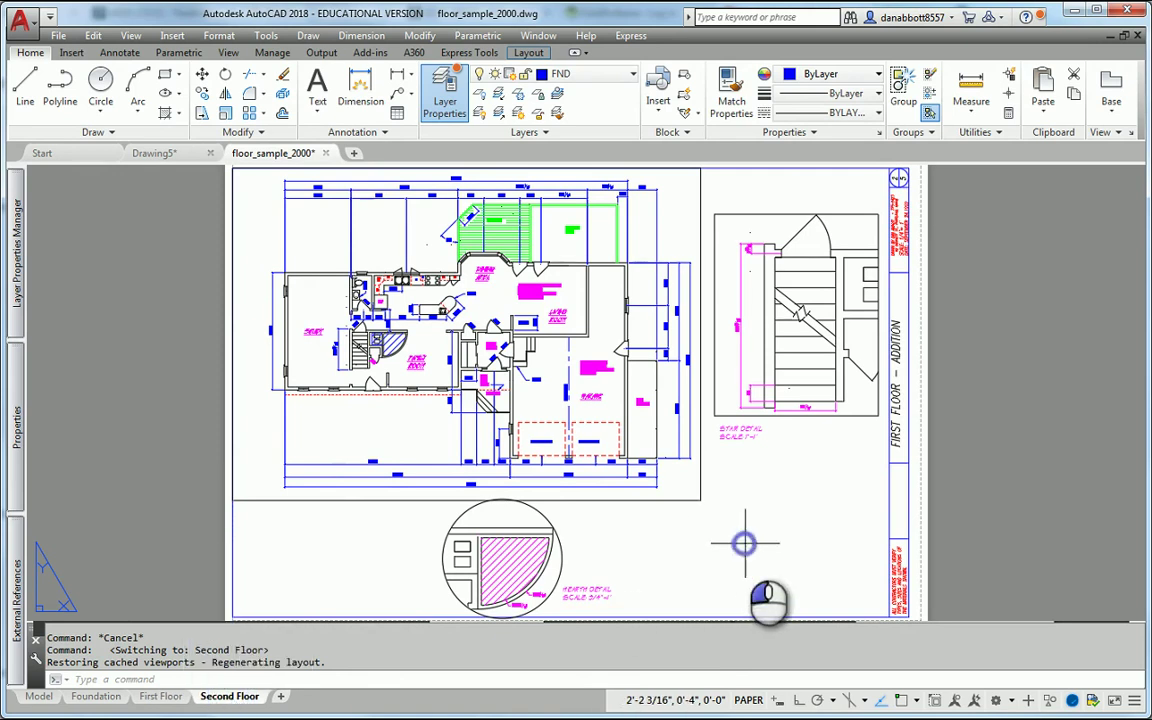
key("Escape")
key("Escape")
key("Escape")
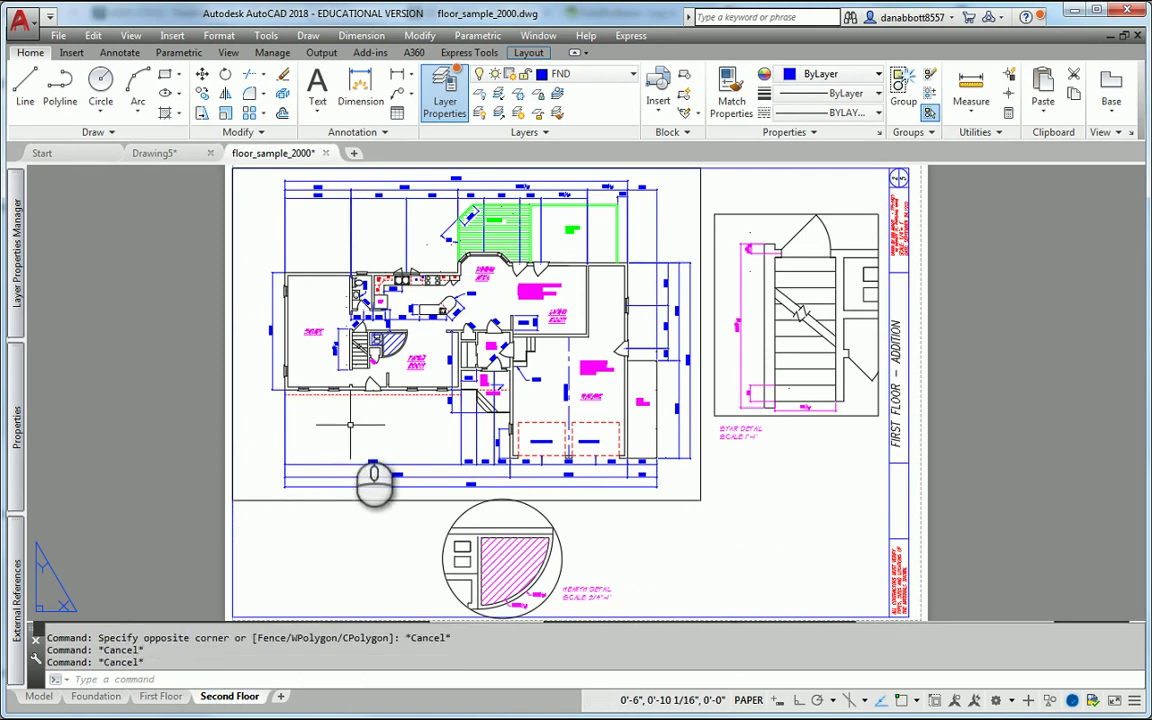
double_click(350, 425)
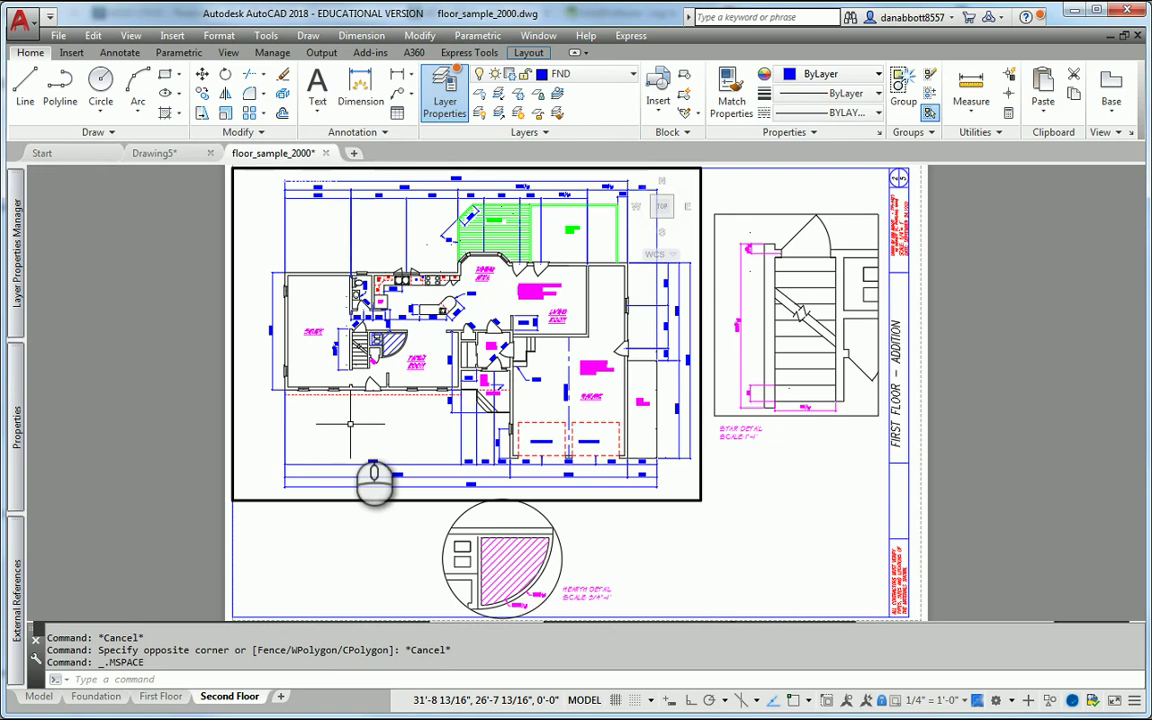
Step: With VPLAYER, thaw all layers (*) in the current viewport
type("VPLAYER")
key("Return")
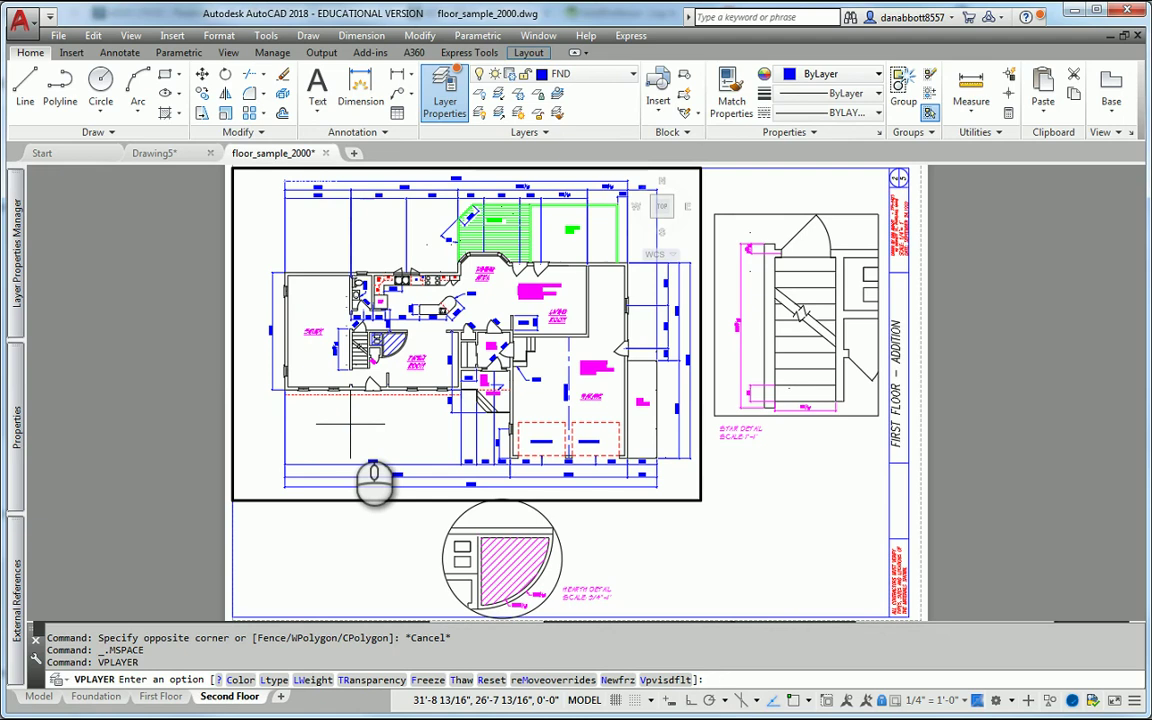
type("T")
key("Return")
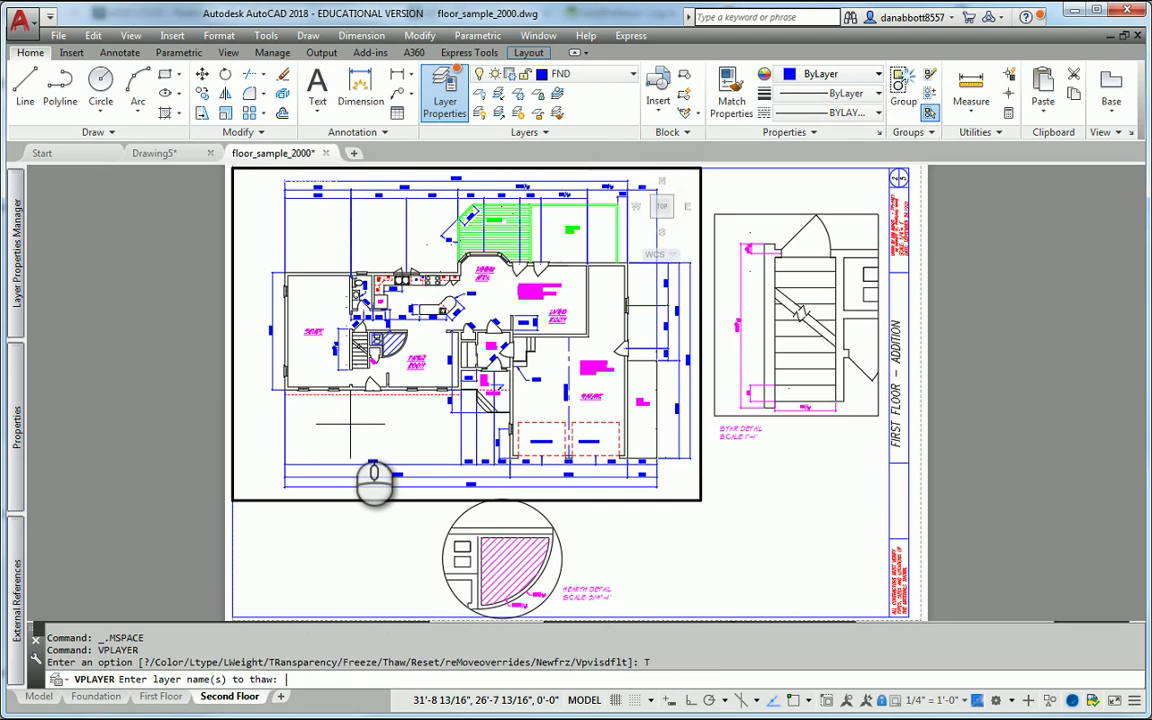
type("*")
key("Return")
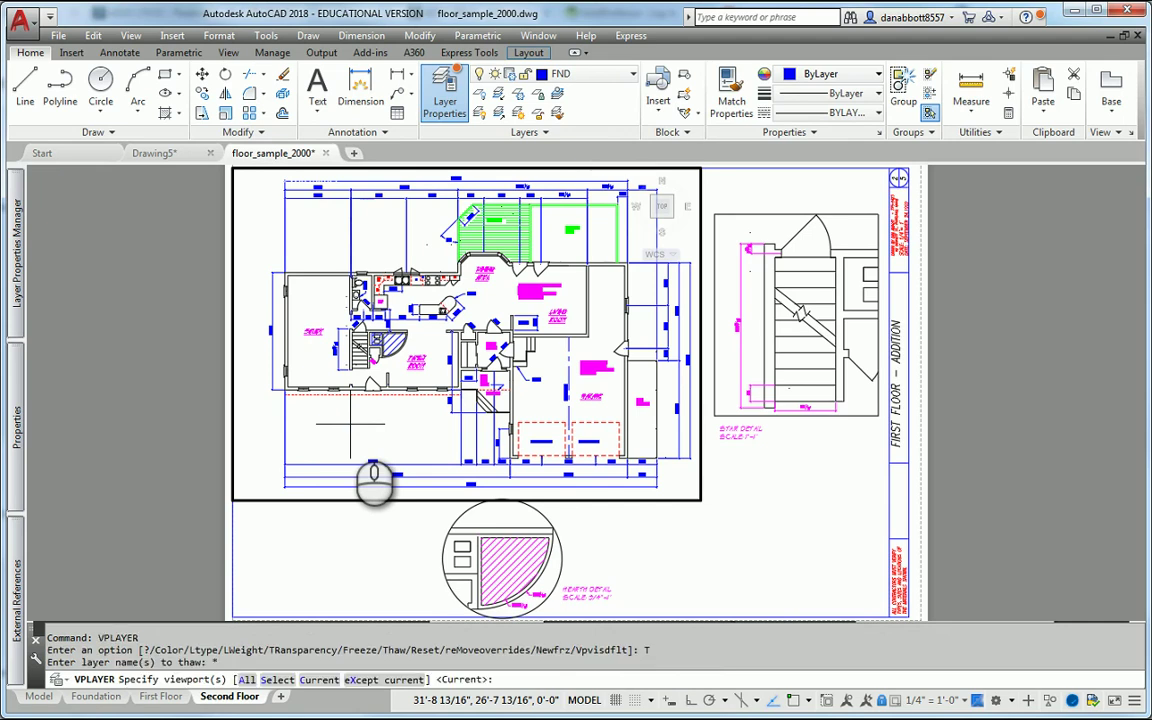
key("Return")
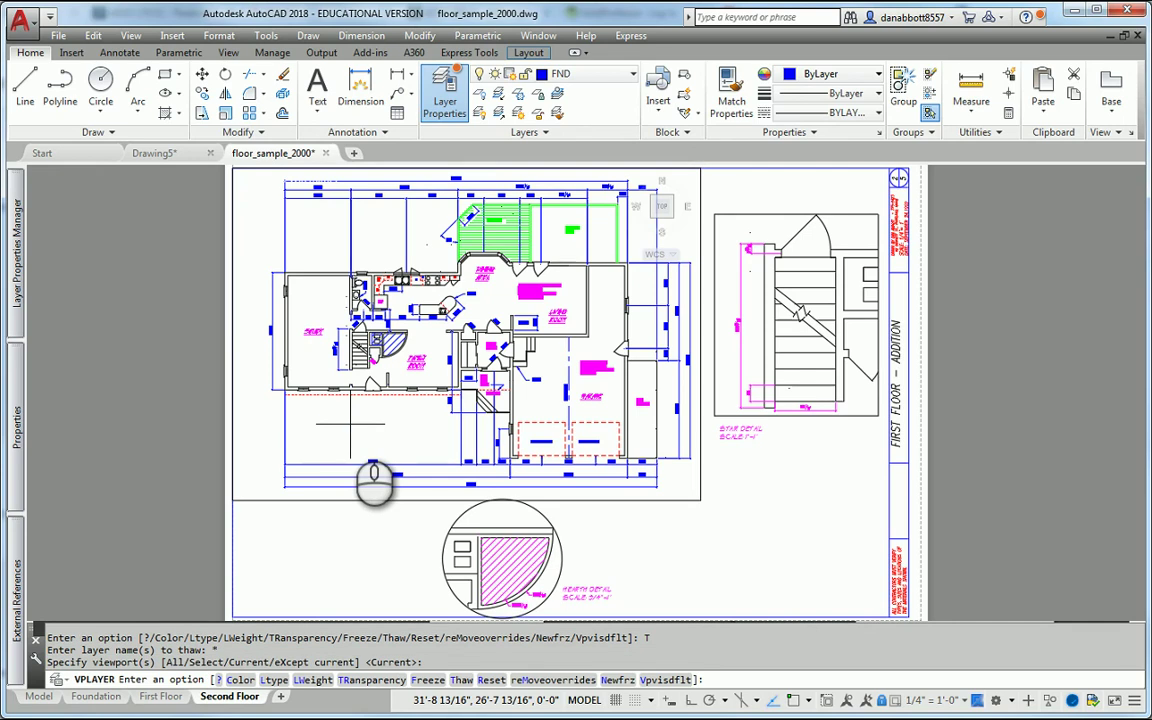
Step: With VPLAYER, freeze every layer matching ~FL2* in the current viewport
type("F")
key("Return")
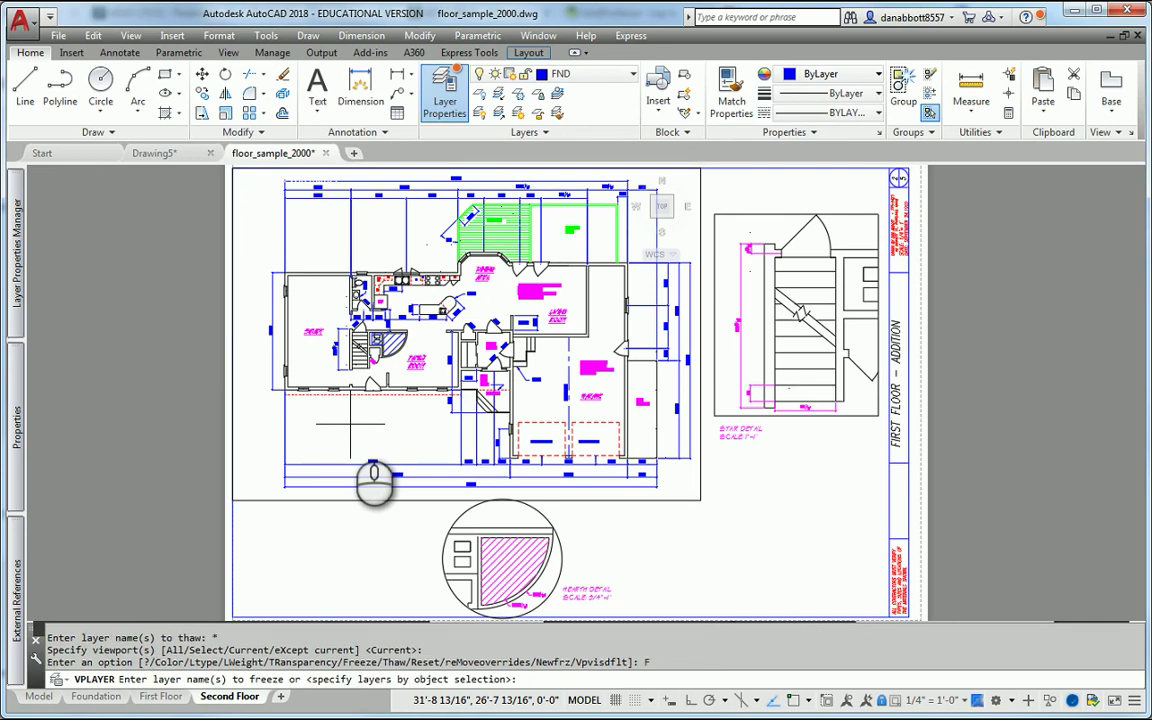
type("~FL2*")
key("Return")
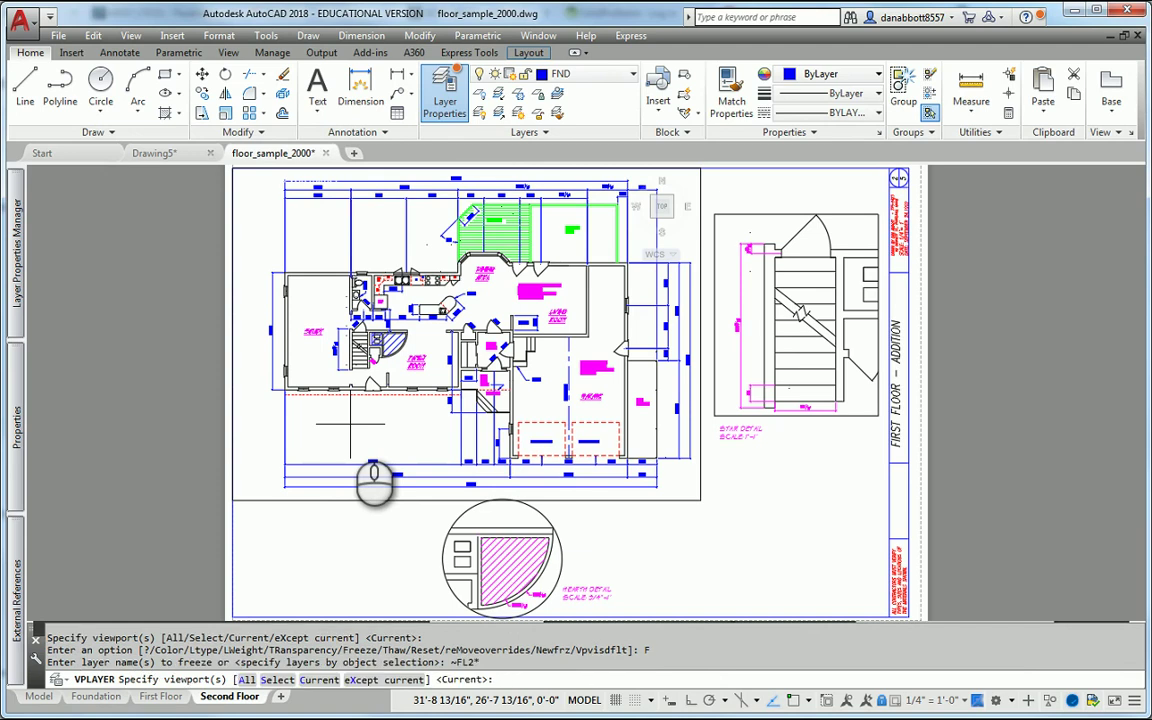
key("Return")
key("Return")
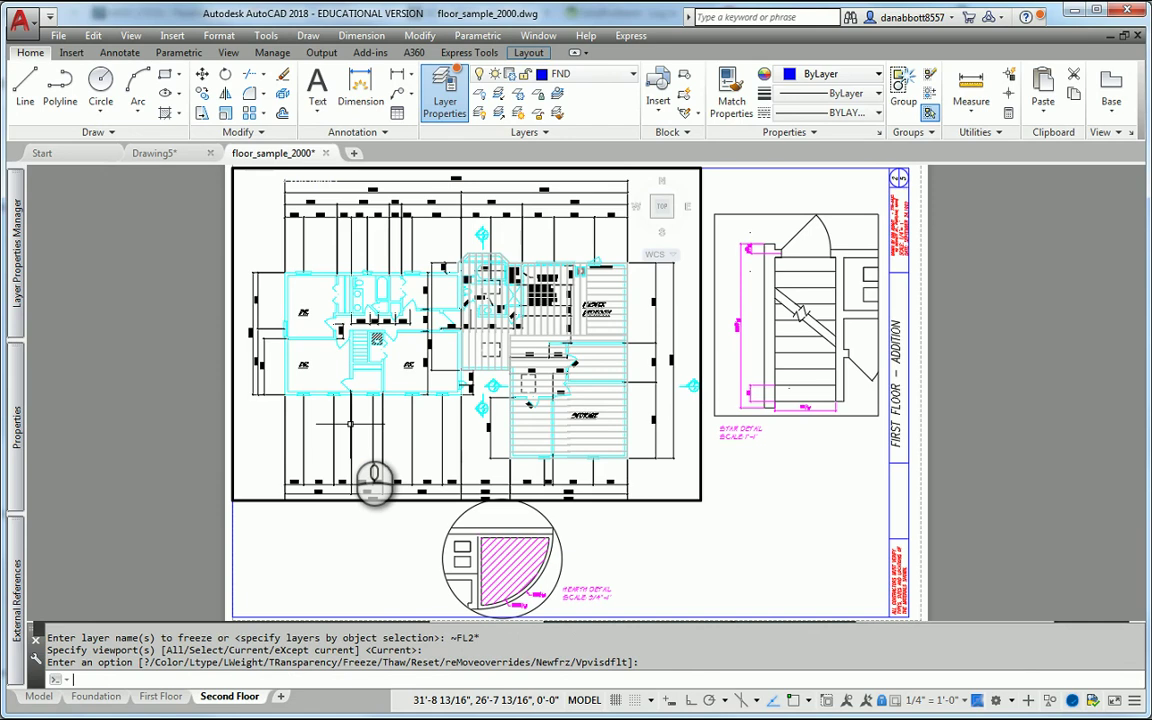
left_click(162, 696)
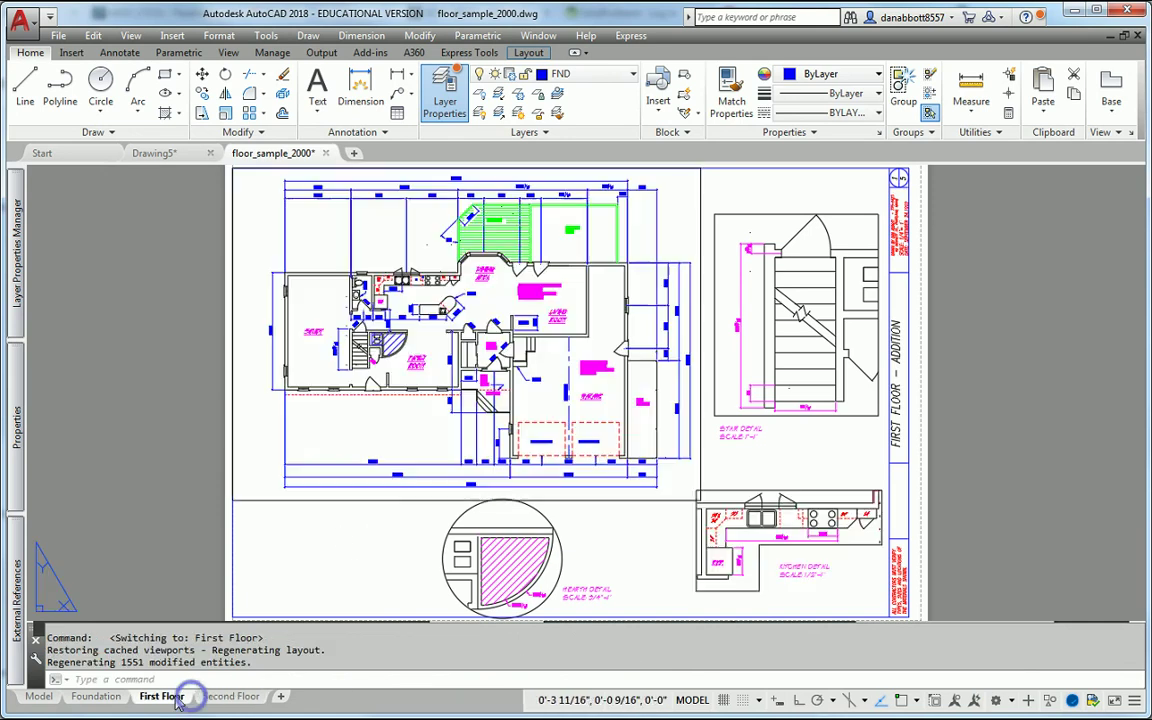
left_click(96, 696)
left_click(162, 696)
left_click(229, 696)
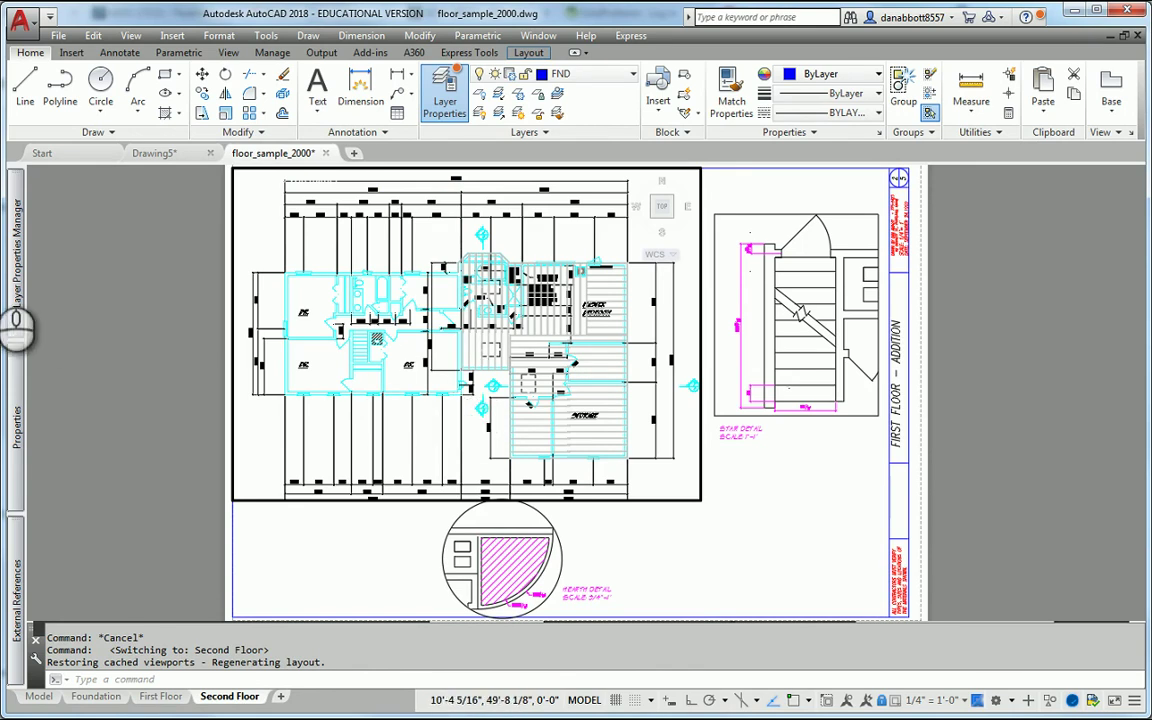
left_click(13, 272)
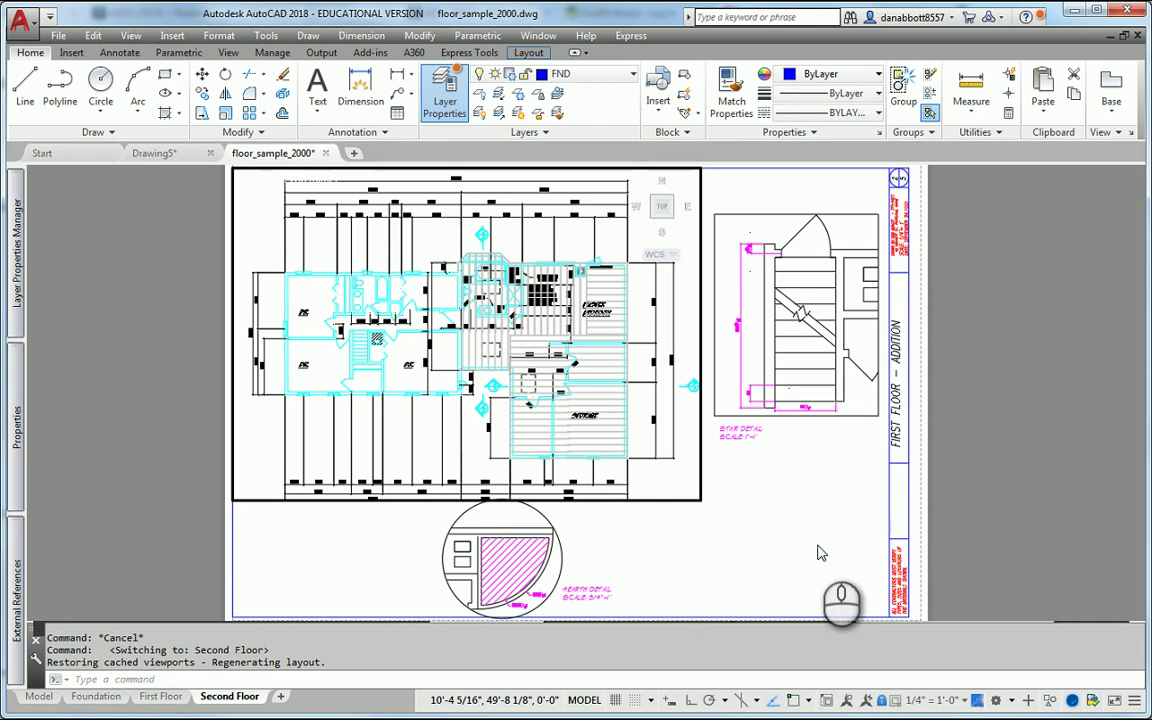
Step: Open VLISP to review C:FL1, return to AutoCAD and run FL1 on Layout1
type("VLISP")
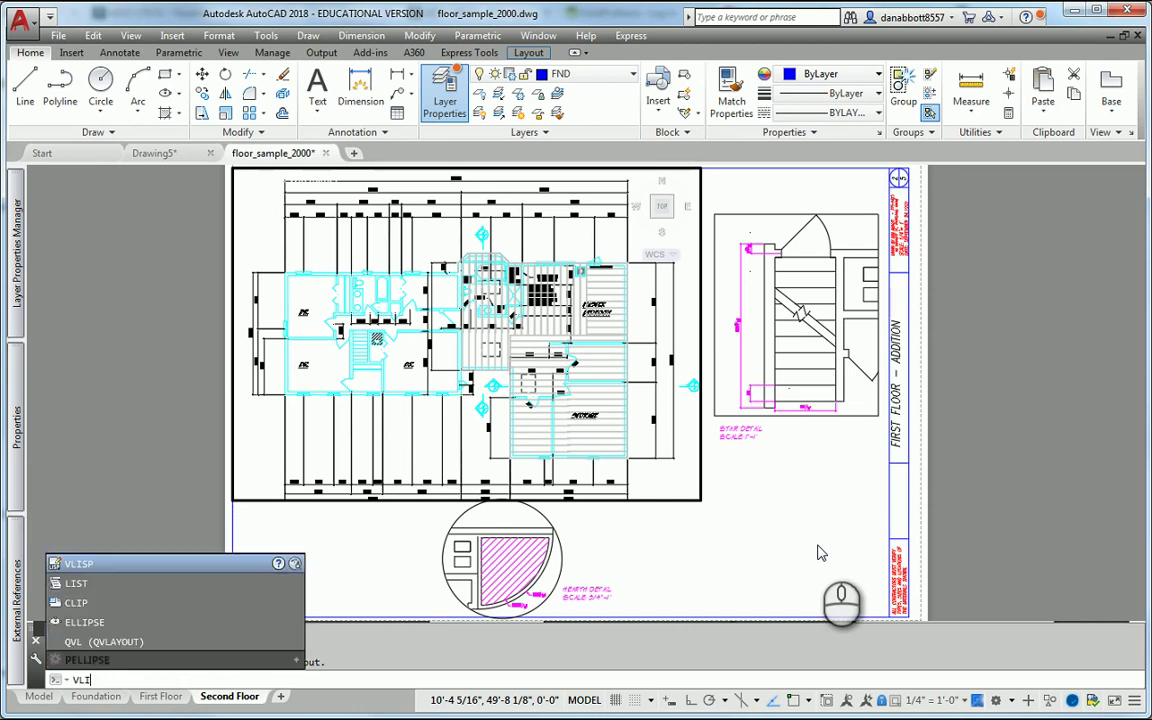
key("Return")
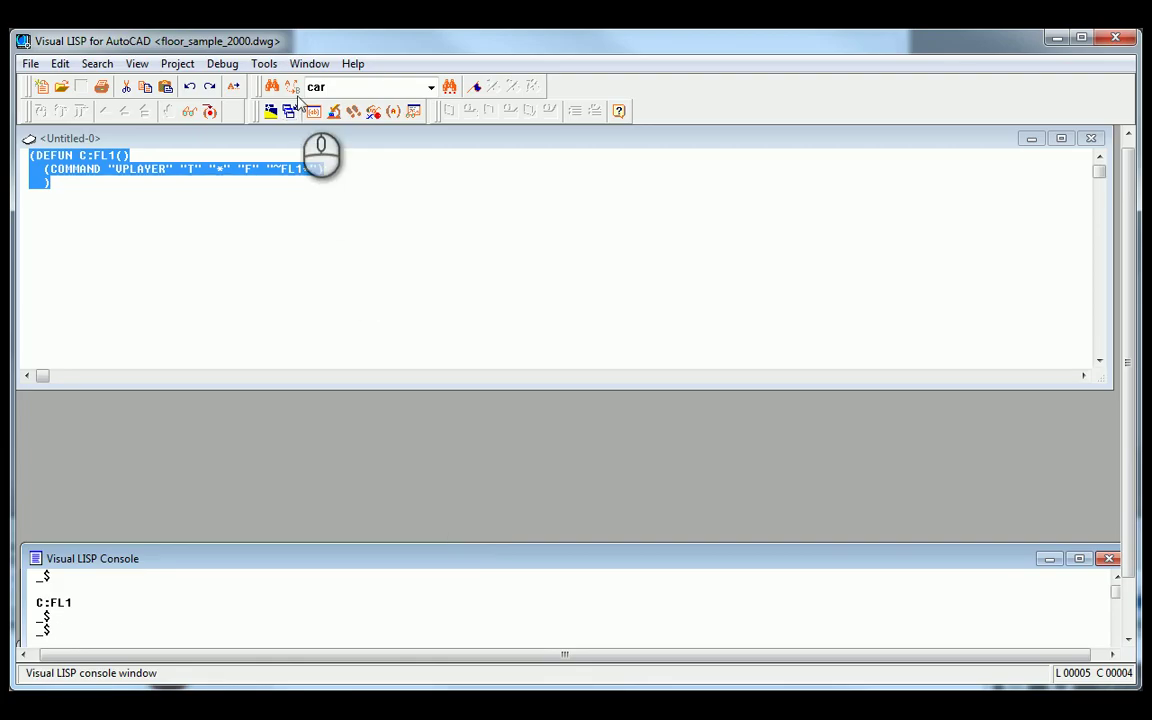
left_click(350, 186)
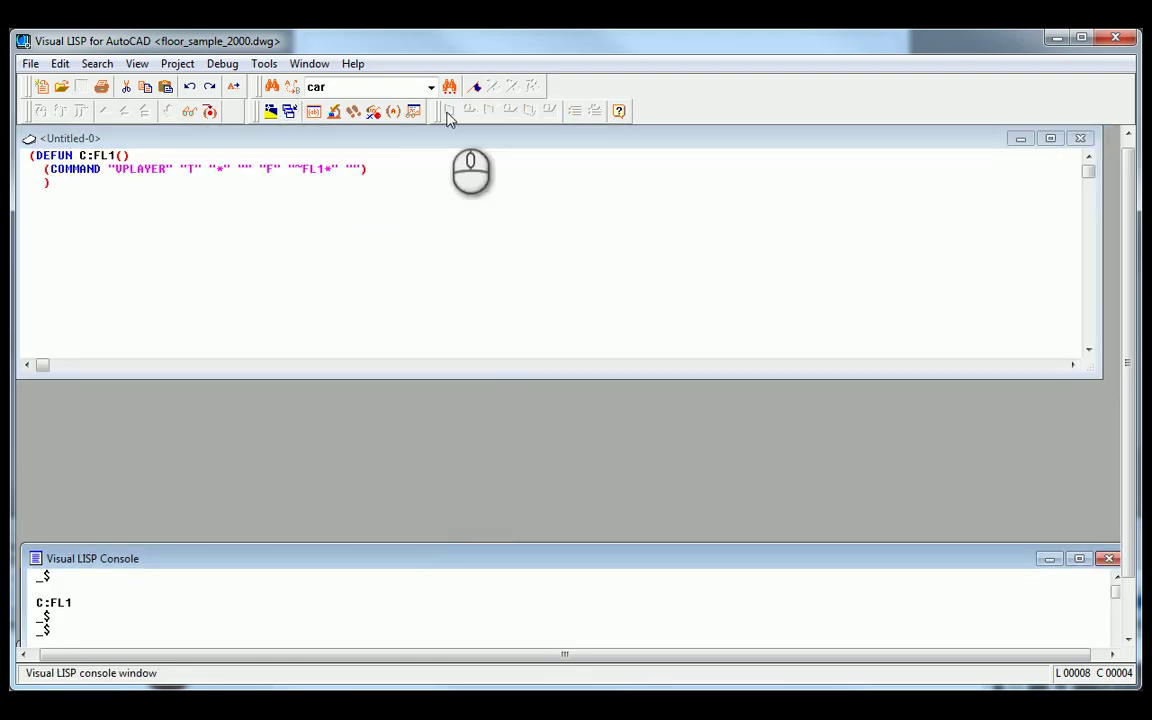
left_click(270, 111)
type("FL1")
key("Return")
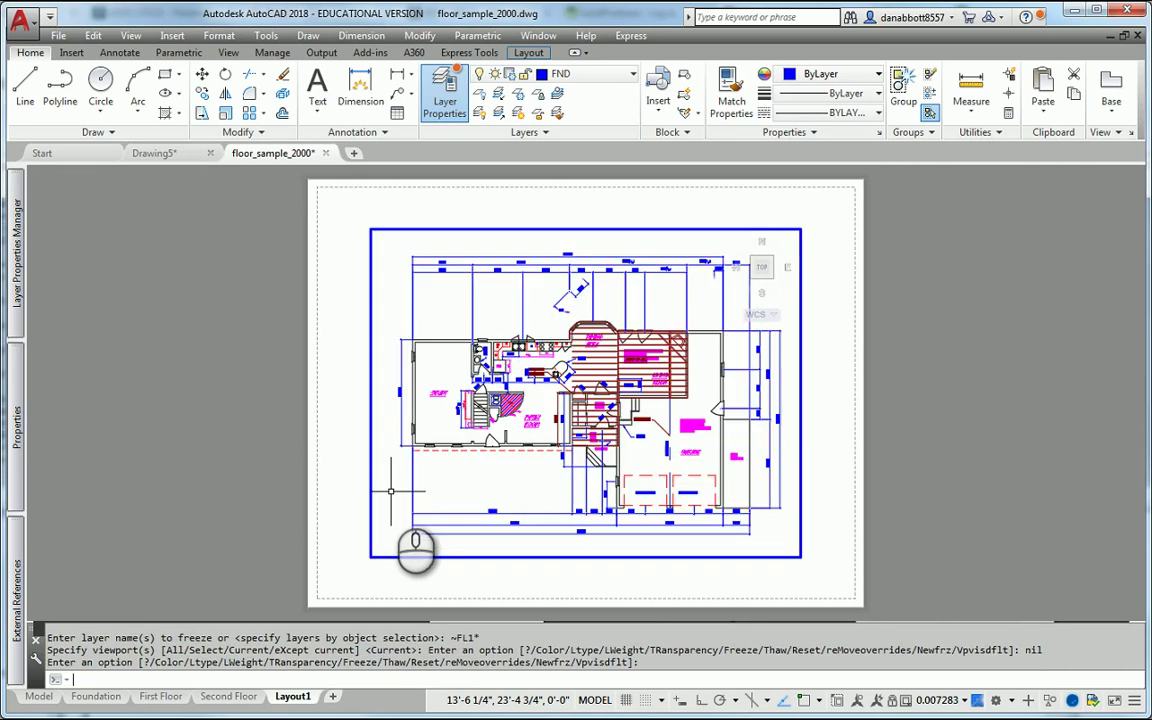